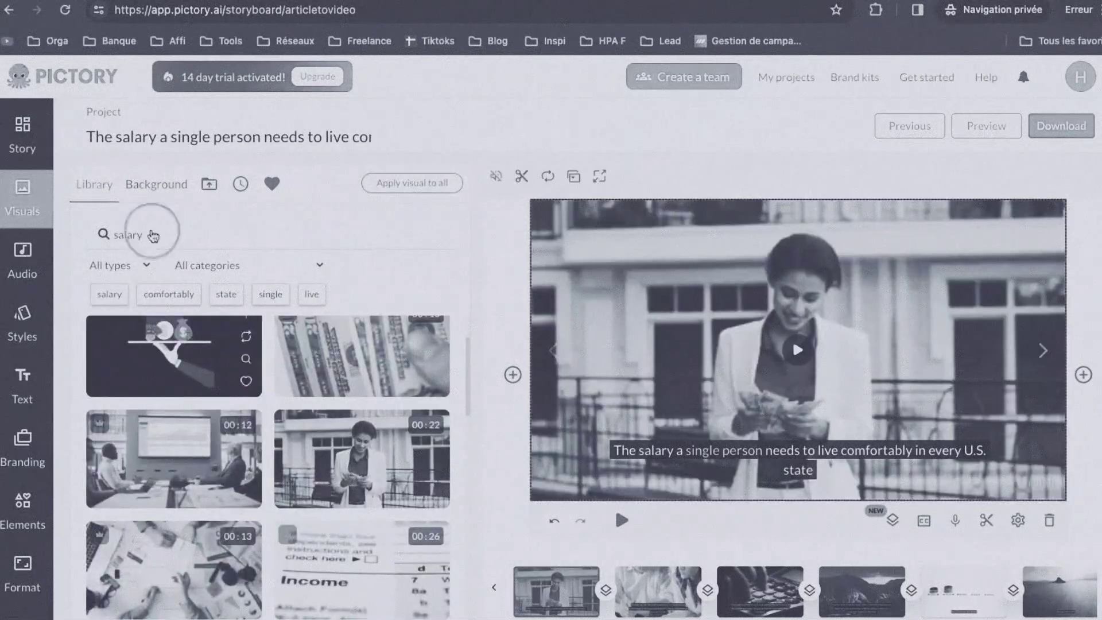
Look through the storyboard's scene text, voiceover voices, style presets, text boxes, branding, stickers and emojis
{"action": "left_click", "coordinate": [20, 144]}
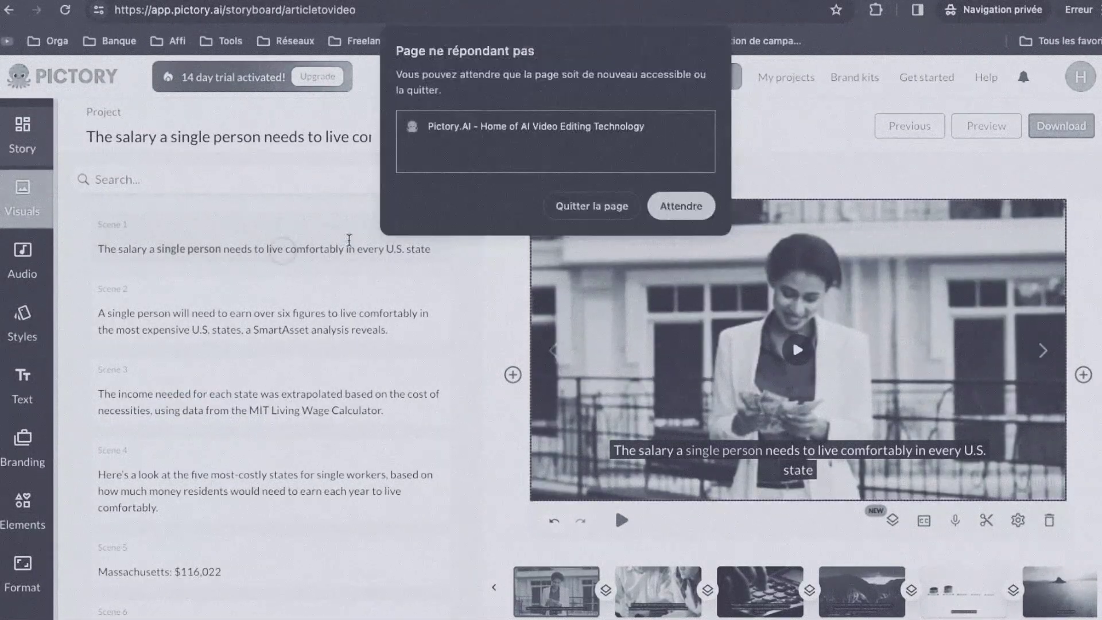
{"action": "scroll", "coordinate": [154, 393], "scroll_direction": "down", "scroll_amount": 1}
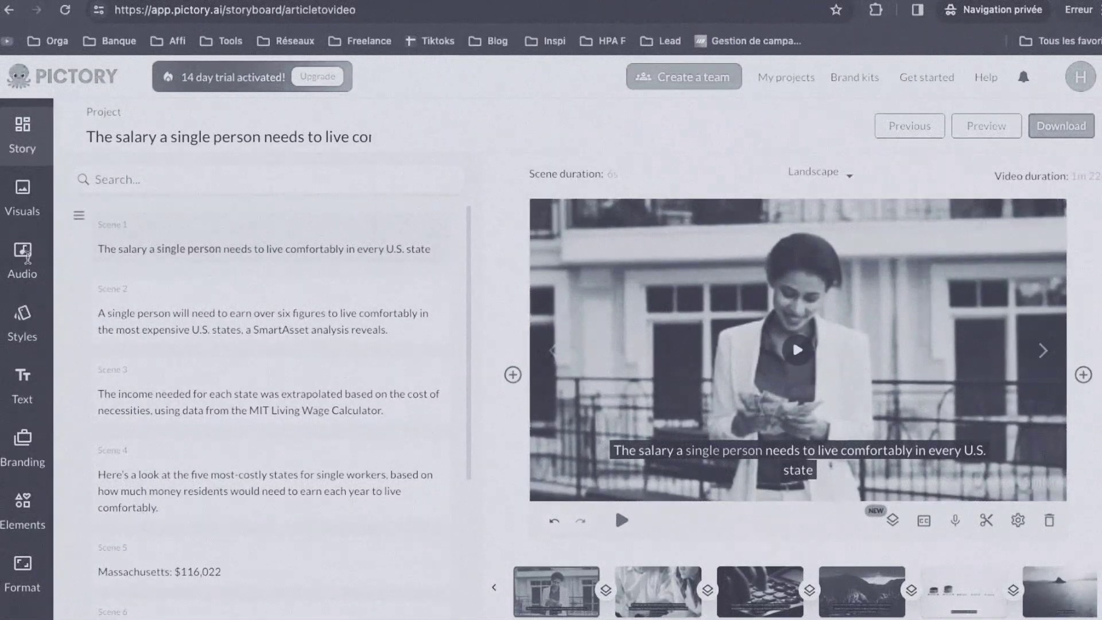
{"action": "left_click", "coordinate": [685, 210]}
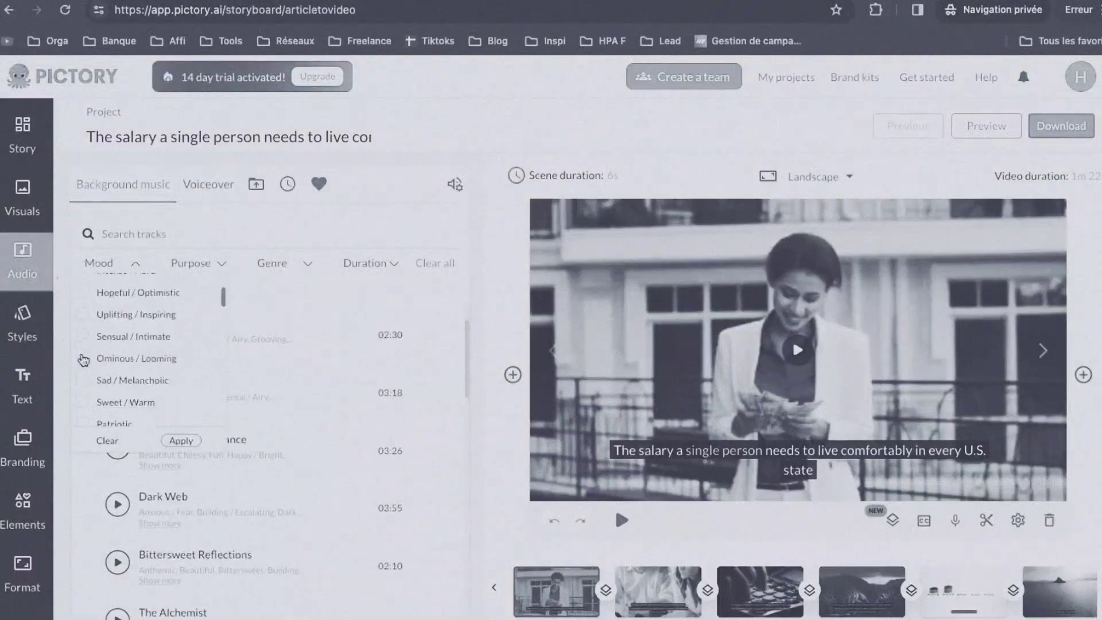
{"action": "left_click", "coordinate": [208, 184]}
{"action": "left_click", "coordinate": [309, 361]}
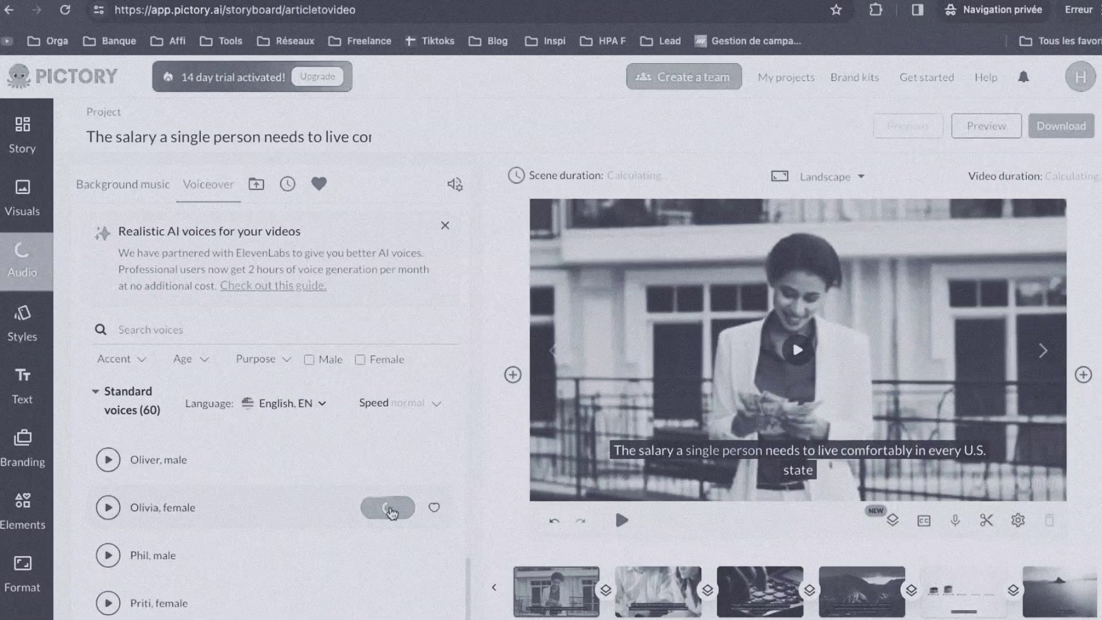
{"action": "left_click", "coordinate": [22, 325]}
{"action": "left_click", "coordinate": [22, 386]}
{"action": "left_click", "coordinate": [21, 451]}
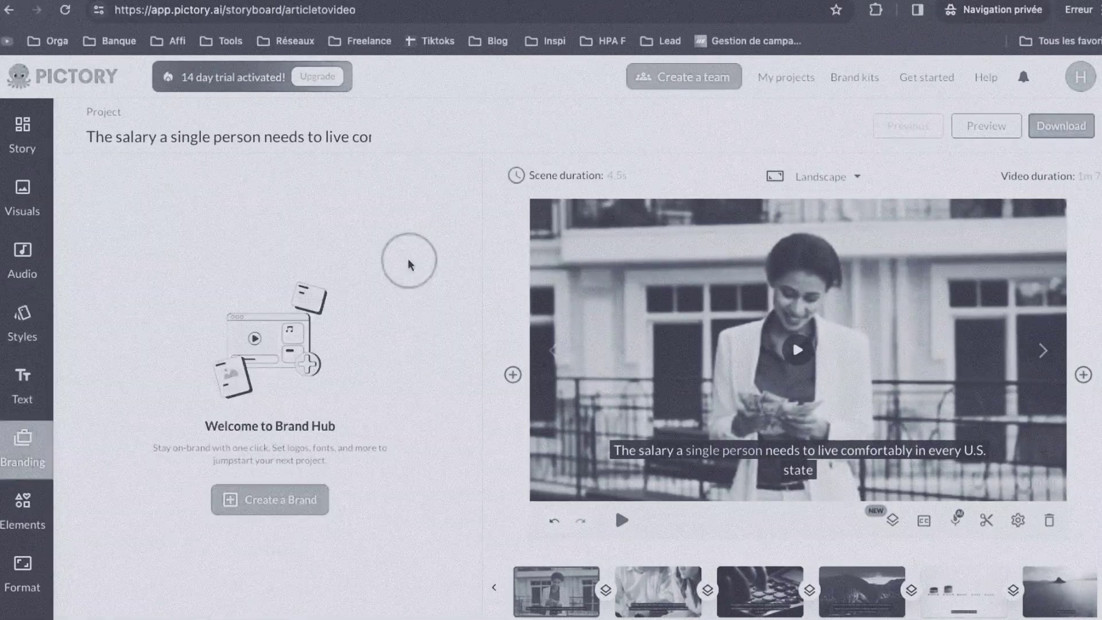
{"action": "left_click", "coordinate": [20, 508]}
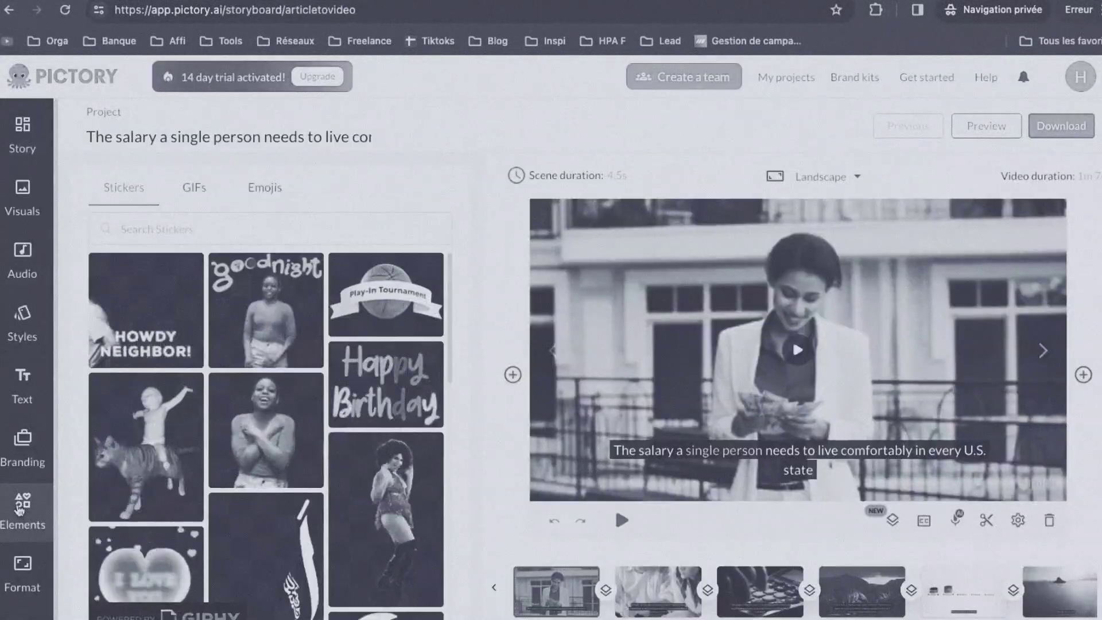
Switch the video format to 9:16 Portrait
{"action": "left_click", "coordinate": [264, 188]}
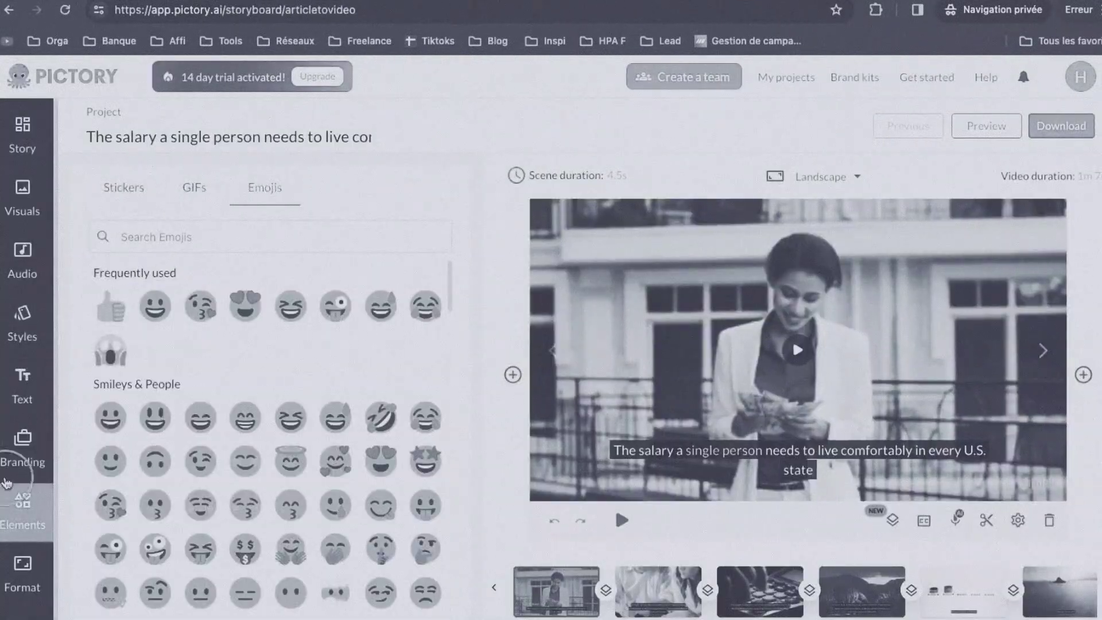
{"action": "left_click", "coordinate": [22, 574]}
{"action": "left_click", "coordinate": [310, 351]}
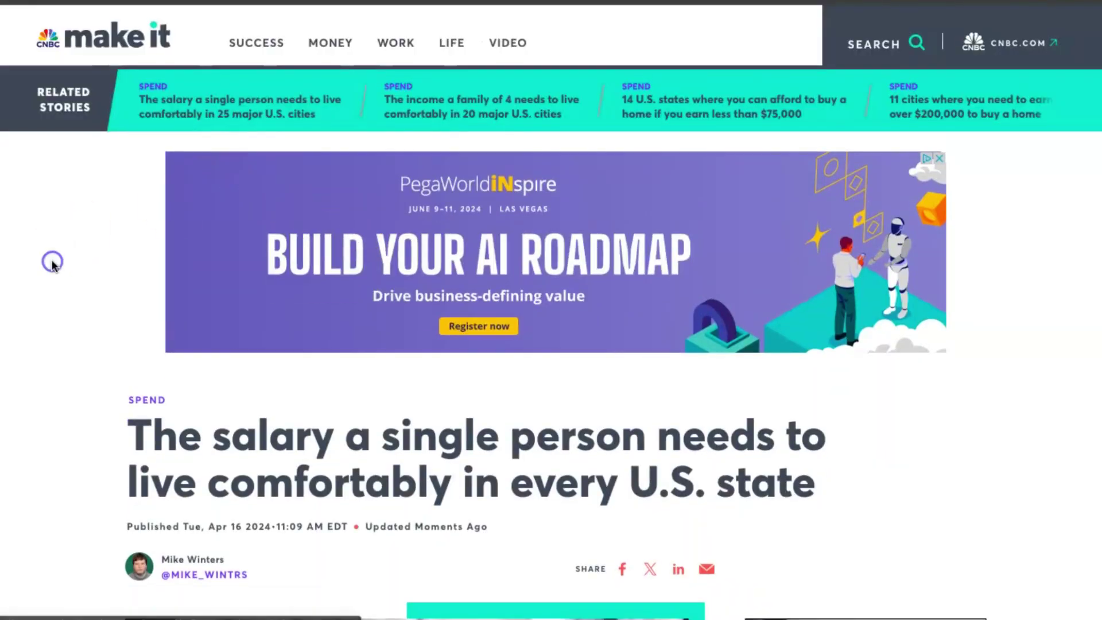
{"action": "scroll", "coordinate": [52, 263], "scroll_direction": "down", "scroll_amount": 3}
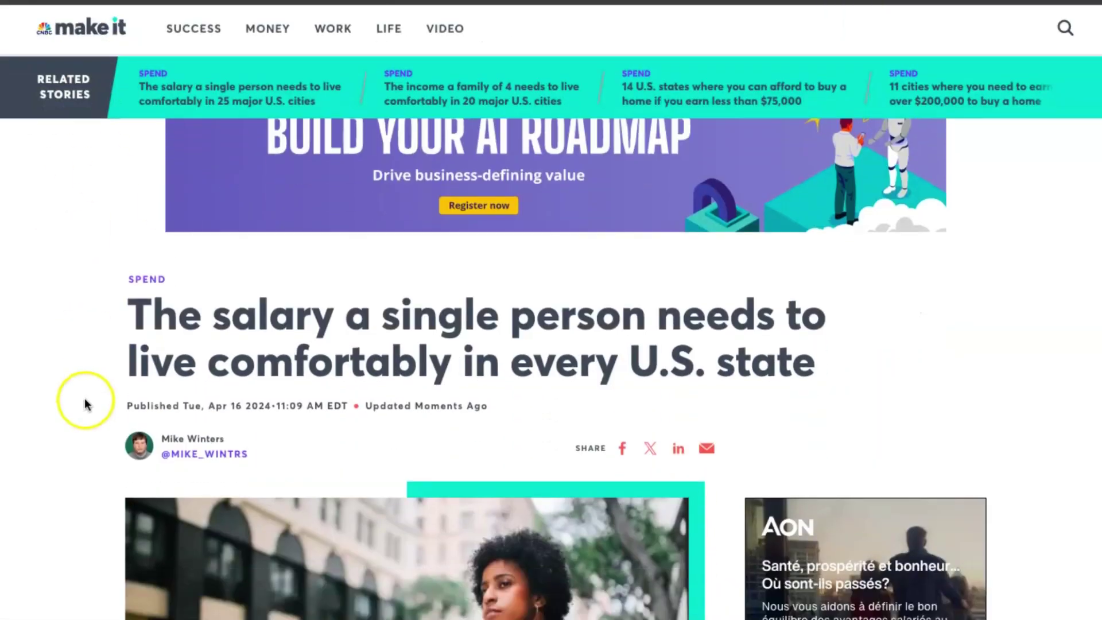
{"action": "scroll", "coordinate": [122, 524], "scroll_direction": "down", "scroll_amount": 5}
{"action": "scroll", "coordinate": [315, 387], "scroll_direction": "down", "scroll_amount": 8}
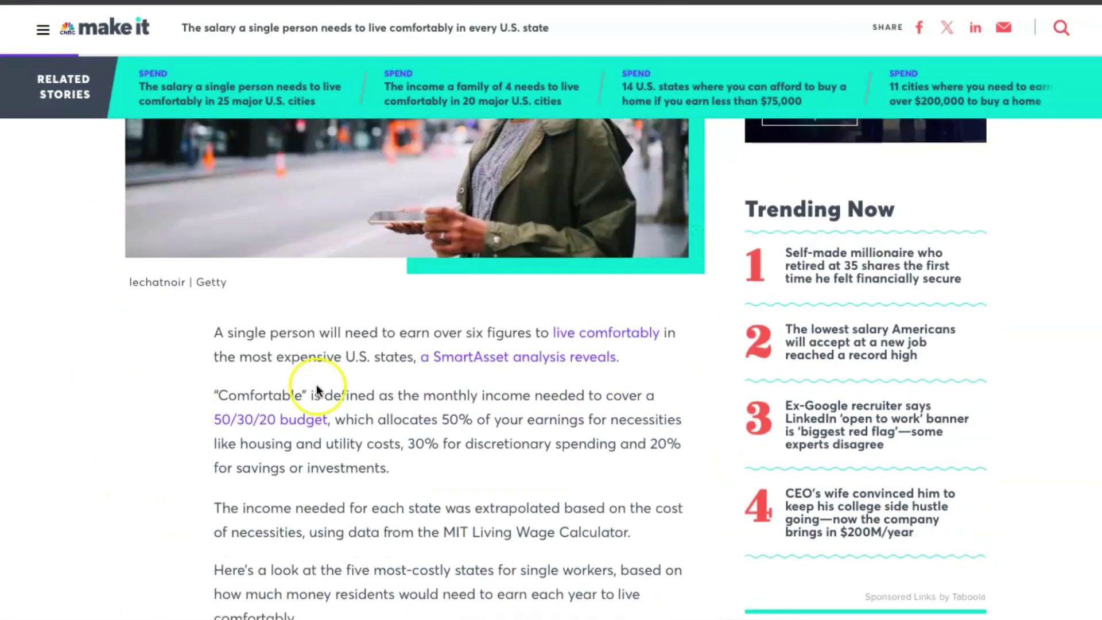
{"action": "scroll", "coordinate": [350, 440], "scroll_direction": "down", "scroll_amount": 8}
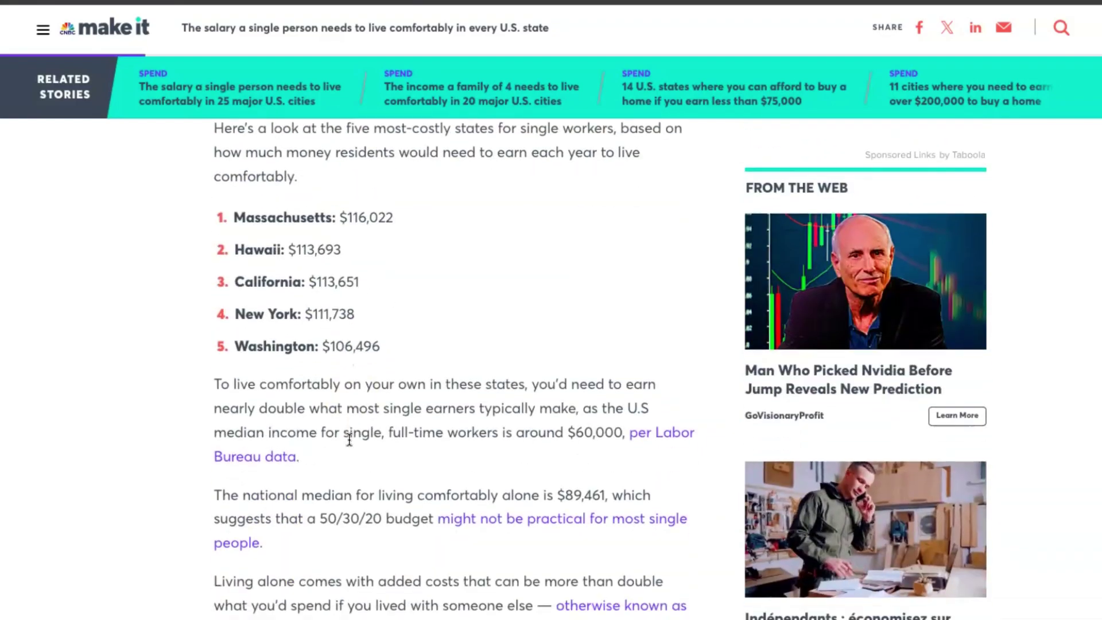
{"action": "scroll", "coordinate": [350, 440], "scroll_direction": "down", "scroll_amount": 10}
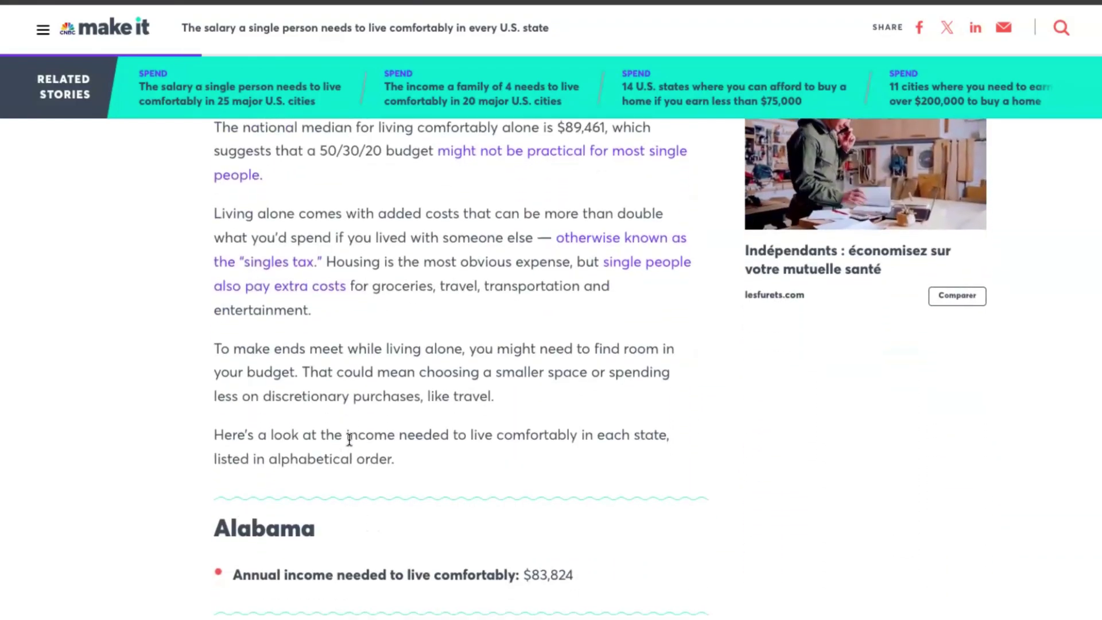
{"action": "left_click", "coordinate": [257, 300]}
{"action": "scroll", "coordinate": [256, 299], "scroll_direction": "down", "scroll_amount": 20}
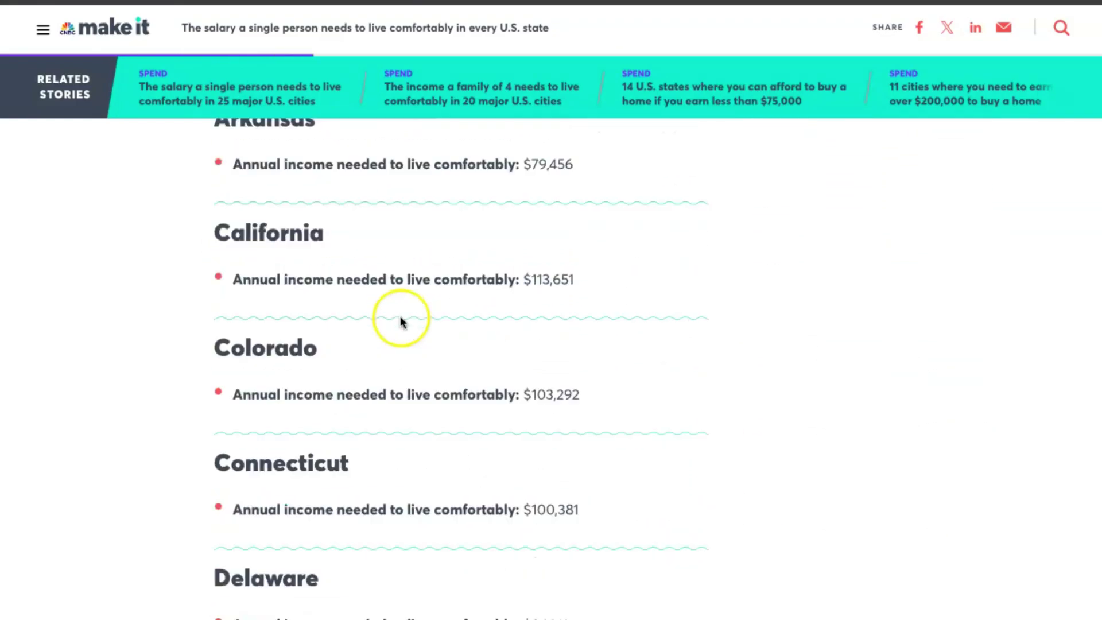
{"action": "scroll", "coordinate": [214, 397], "scroll_direction": "down", "scroll_amount": 20}
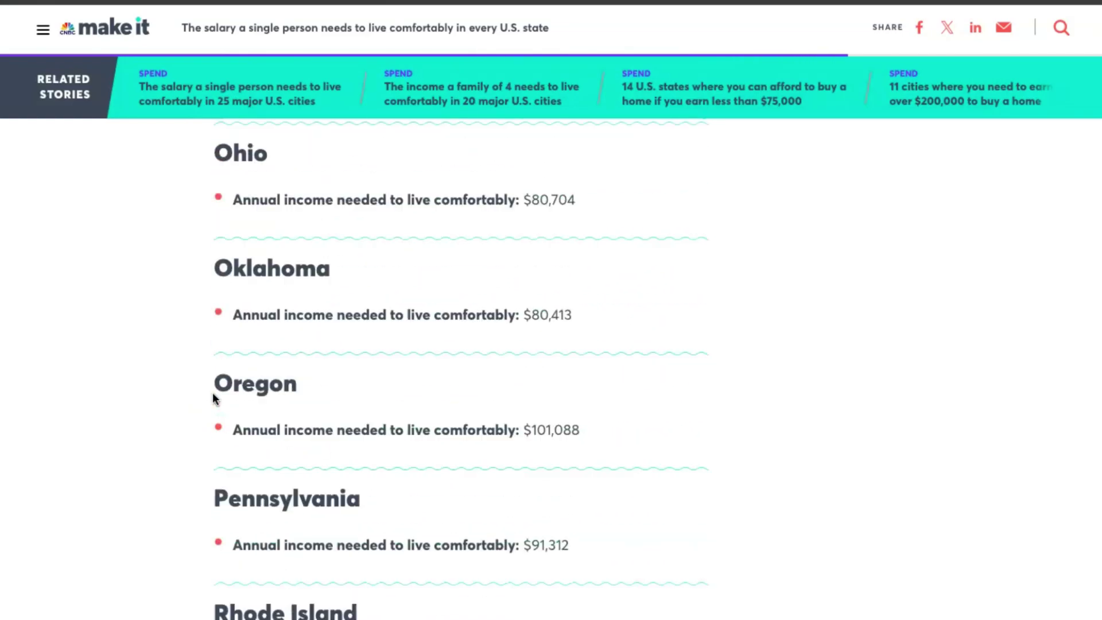
{"action": "scroll", "coordinate": [213, 393], "scroll_direction": "down", "scroll_amount": 5}
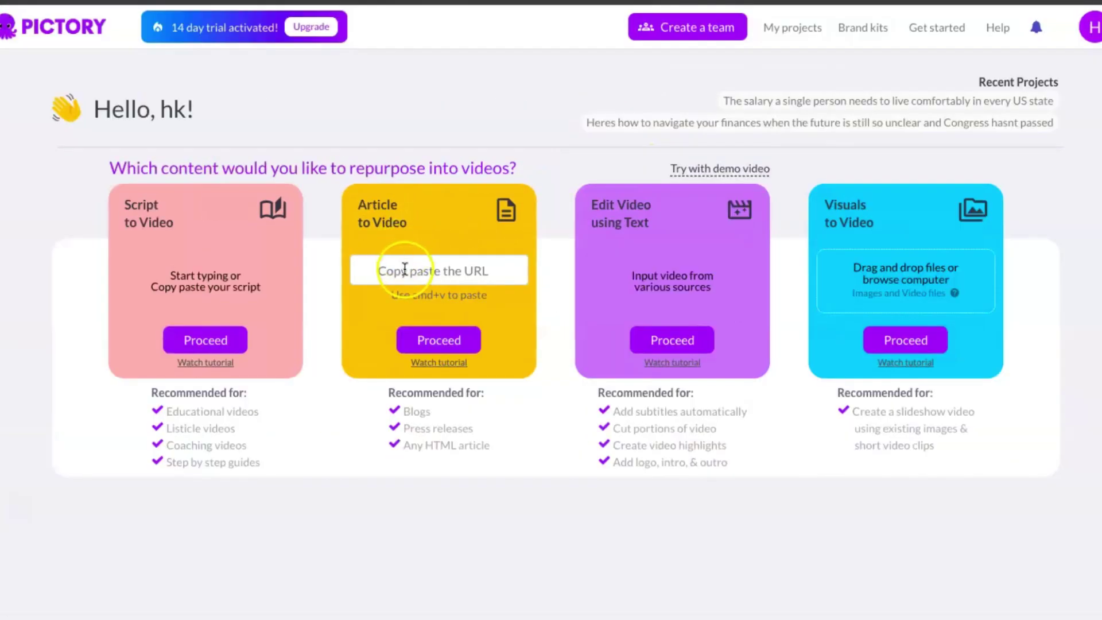
Paste the CNBC salary article's web address into Article to Video and proceed
{"action": "key", "text": "super+v"}
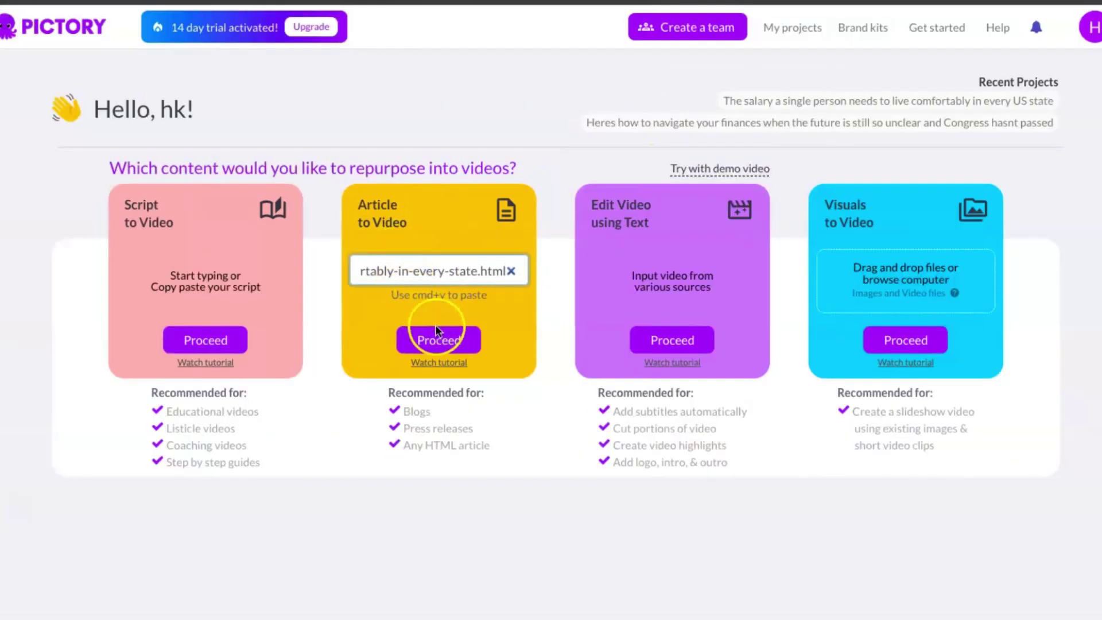
{"action": "left_click", "coordinate": [440, 342]}
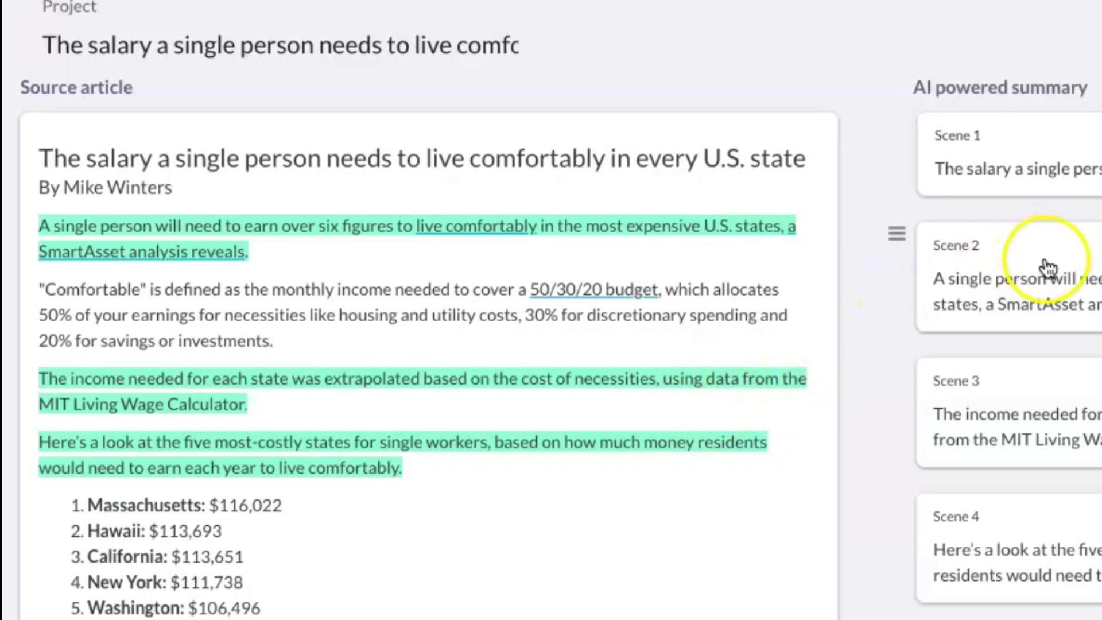
Review the highlighted source article beside the AI-powered summary scene cards
{"action": "scroll", "coordinate": [92, 229], "scroll_direction": "down", "scroll_amount": 20}
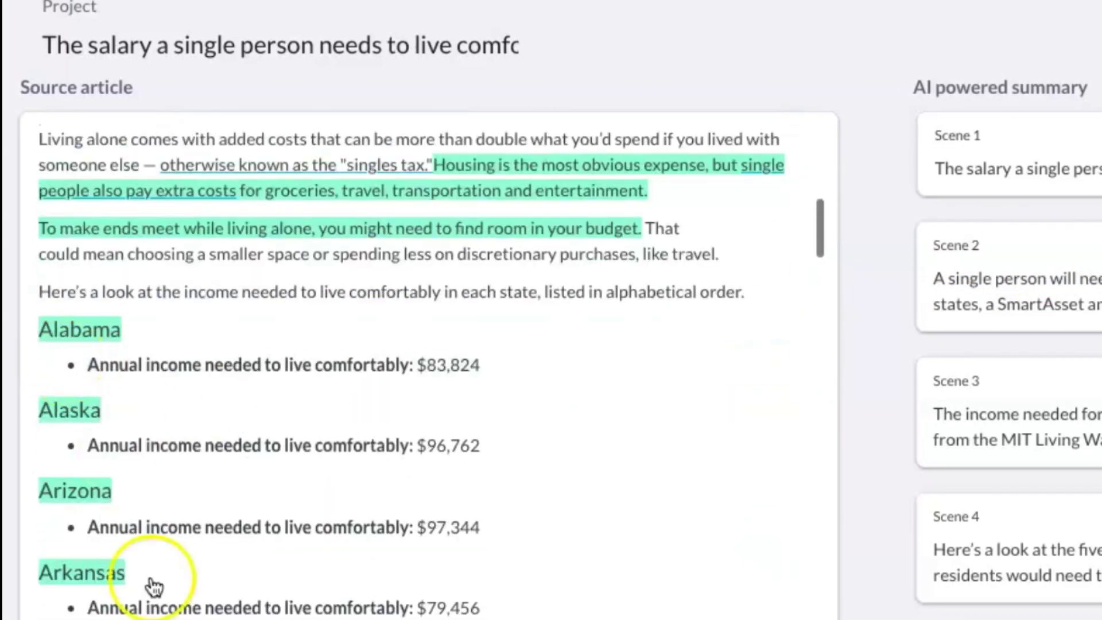
{"action": "scroll", "coordinate": [69, 450], "scroll_direction": "up", "scroll_amount": 20}
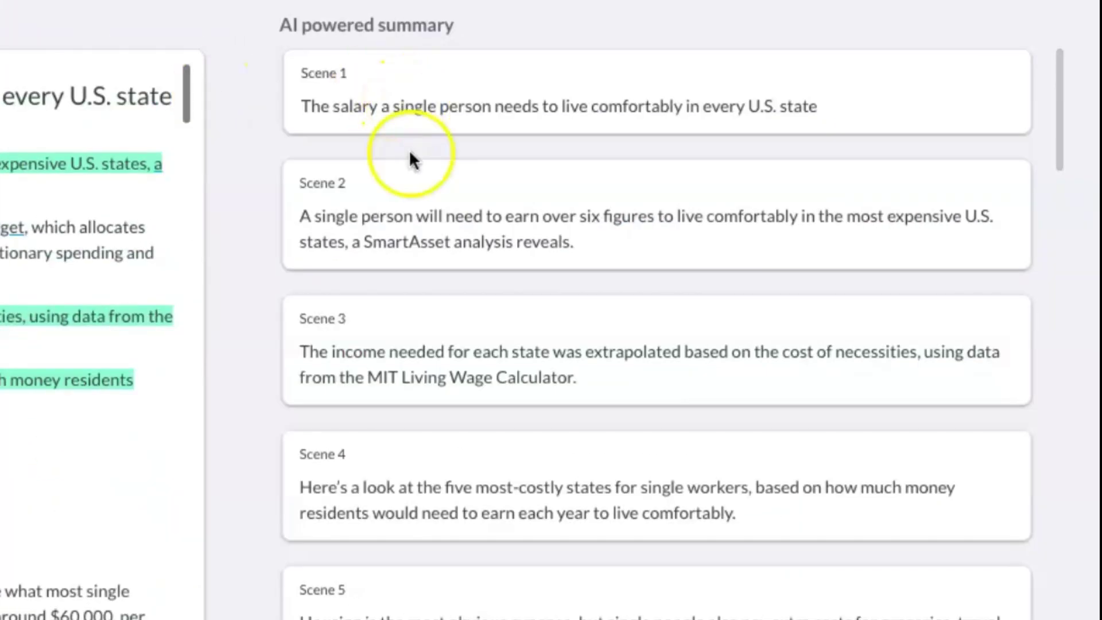
{"action": "scroll", "coordinate": [354, 314], "scroll_direction": "down", "scroll_amount": 2}
{"action": "scroll", "coordinate": [354, 315], "scroll_direction": "up", "scroll_amount": 2}
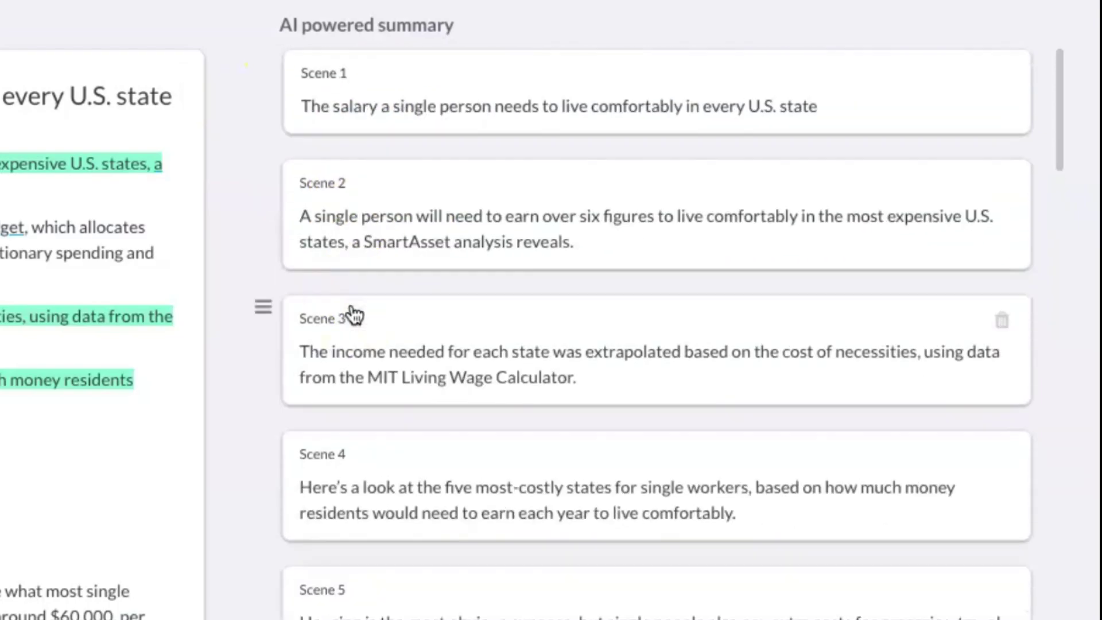
{"action": "scroll", "coordinate": [354, 315], "scroll_direction": "down", "scroll_amount": 14}
{"action": "scroll", "coordinate": [354, 315], "scroll_direction": "down", "scroll_amount": 10}
{"action": "scroll", "coordinate": [352, 313], "scroll_direction": "up", "scroll_amount": 15}
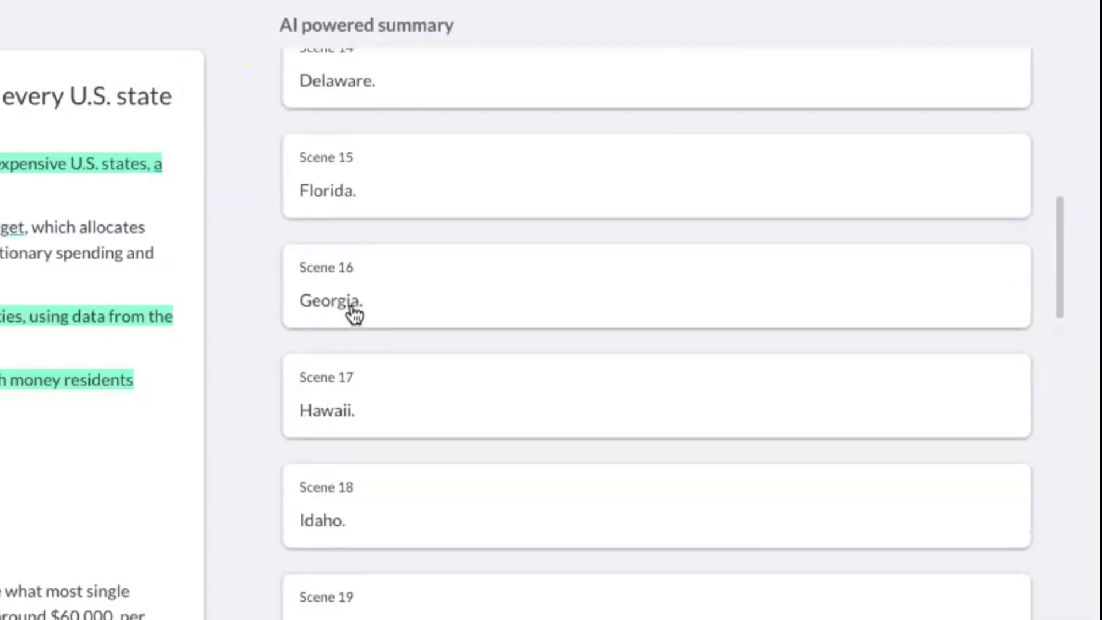
{"action": "left_click", "coordinate": [239, 214]}
{"action": "scroll", "coordinate": [484, 221], "scroll_direction": "down", "scroll_amount": 2}
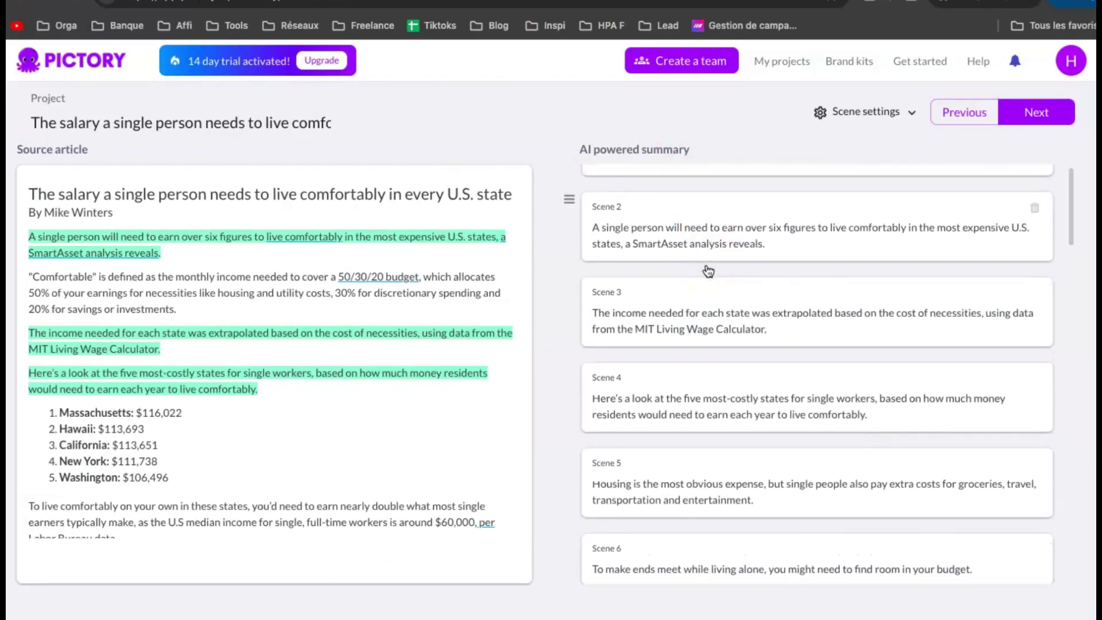
{"action": "left_click_drag", "start_coordinate": [58, 406], "coordinate": [172, 372]}
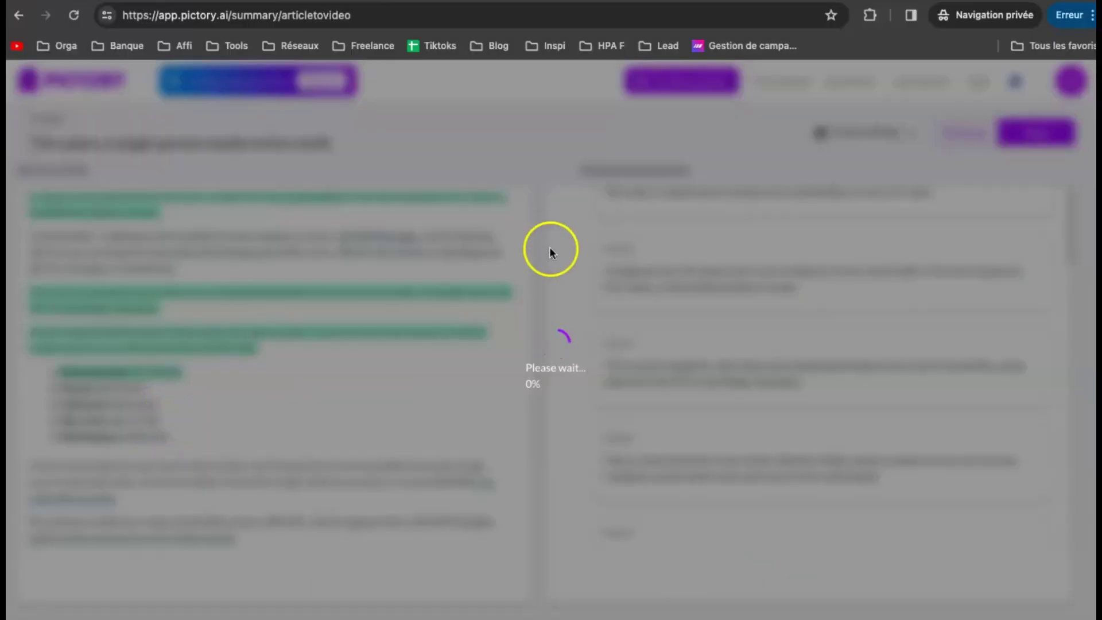
{"action": "scroll", "coordinate": [620, 350], "scroll_direction": "down", "scroll_amount": 3}
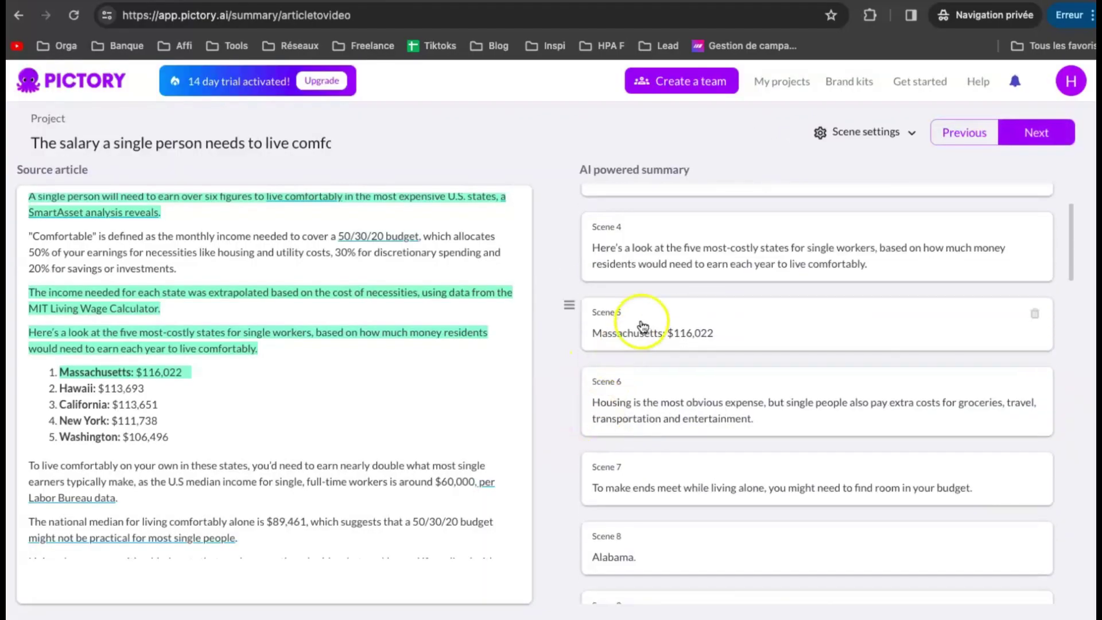
{"action": "left_click_drag", "start_coordinate": [100, 391], "coordinate": [168, 438]}
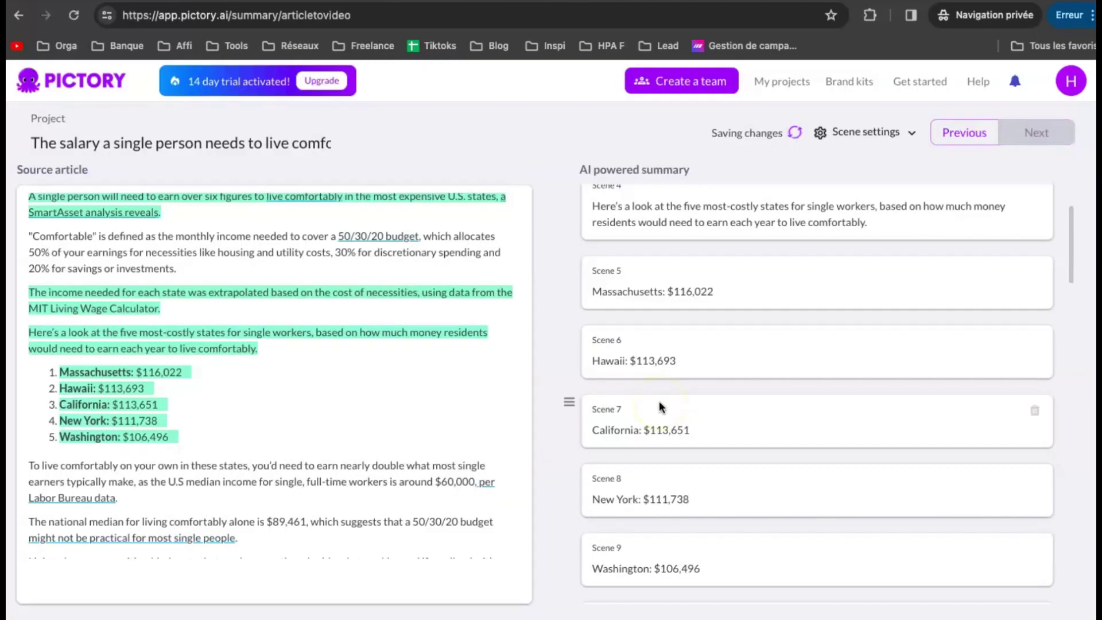
{"action": "scroll", "coordinate": [654, 473], "scroll_direction": "down", "scroll_amount": 4}
{"action": "scroll", "coordinate": [654, 471], "scroll_direction": "down", "scroll_amount": 3}
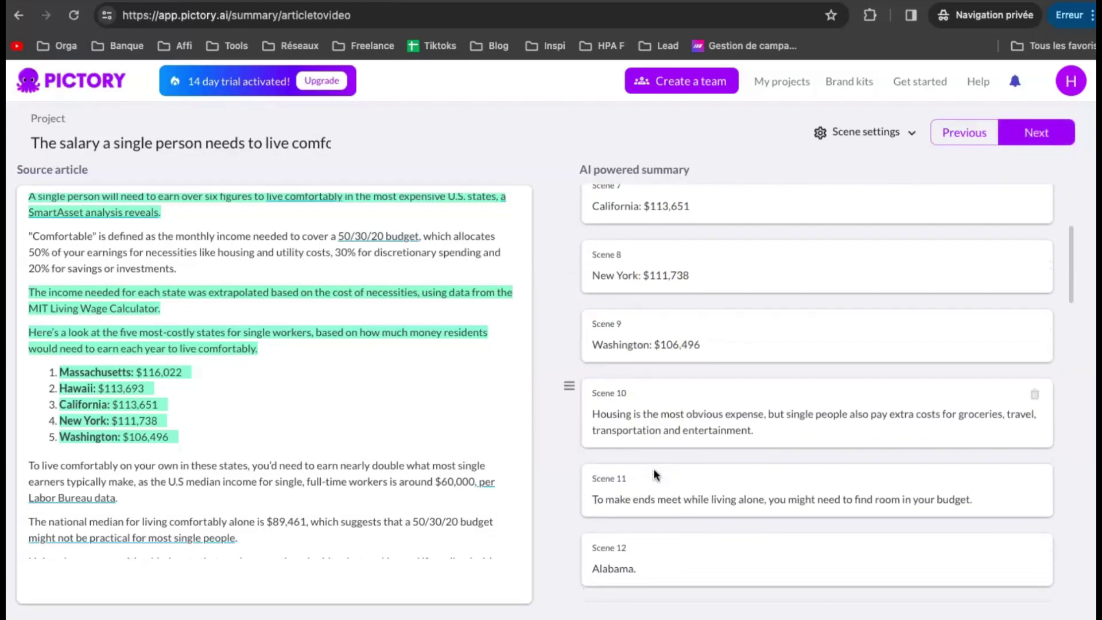
{"action": "scroll", "coordinate": [655, 474], "scroll_direction": "down", "scroll_amount": 20}
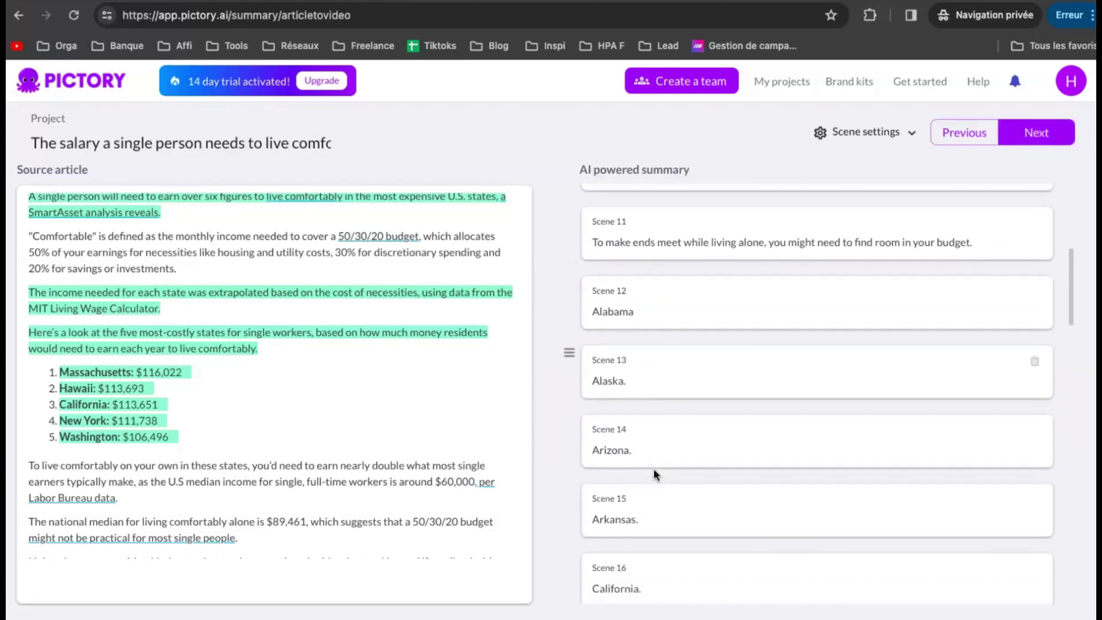
{"action": "scroll", "coordinate": [634, 512], "scroll_direction": "down", "scroll_amount": 20}
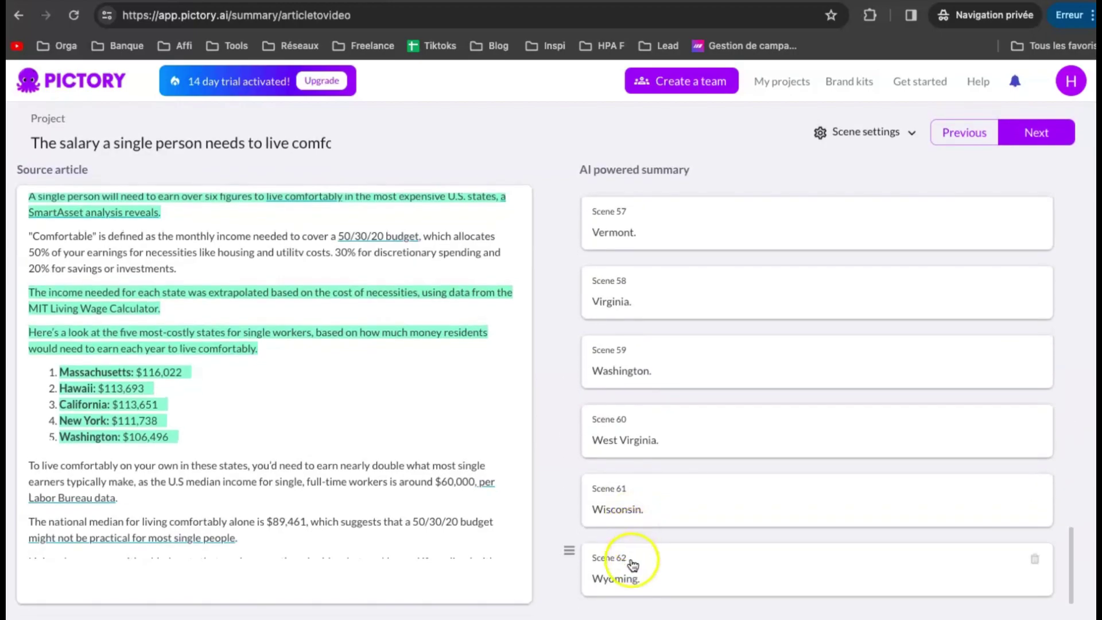
{"action": "left_click", "coordinate": [633, 565]}
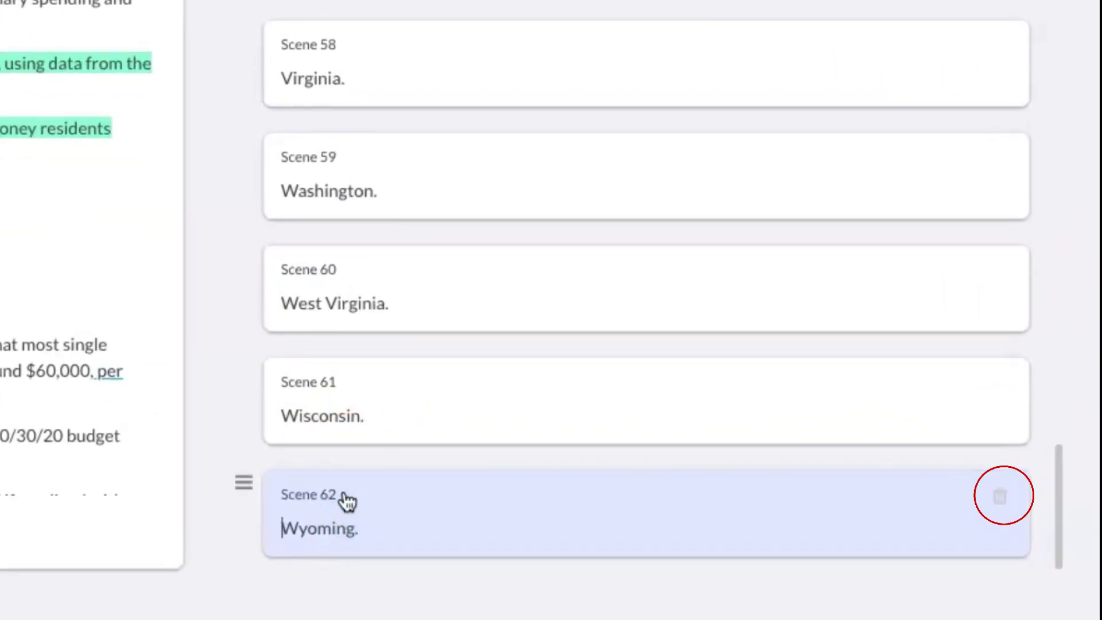
{"action": "scroll", "coordinate": [999, 497], "scroll_direction": "up", "scroll_amount": 20}
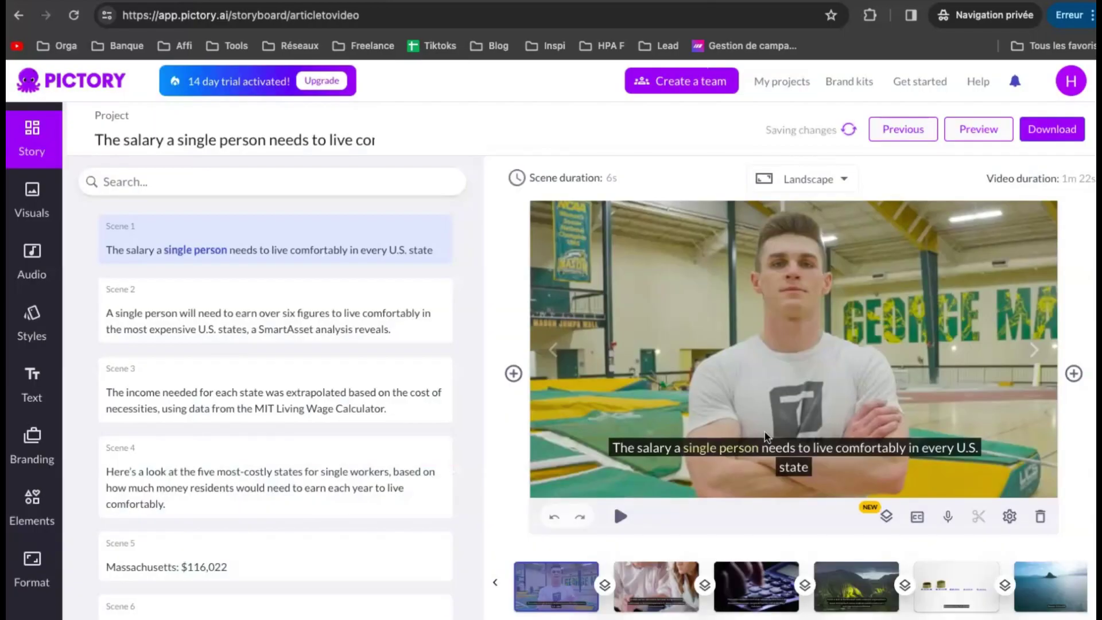
Open the storyboard and preview Scenes 2, 3 and 4 in turn
{"action": "left_click", "coordinate": [272, 295]}
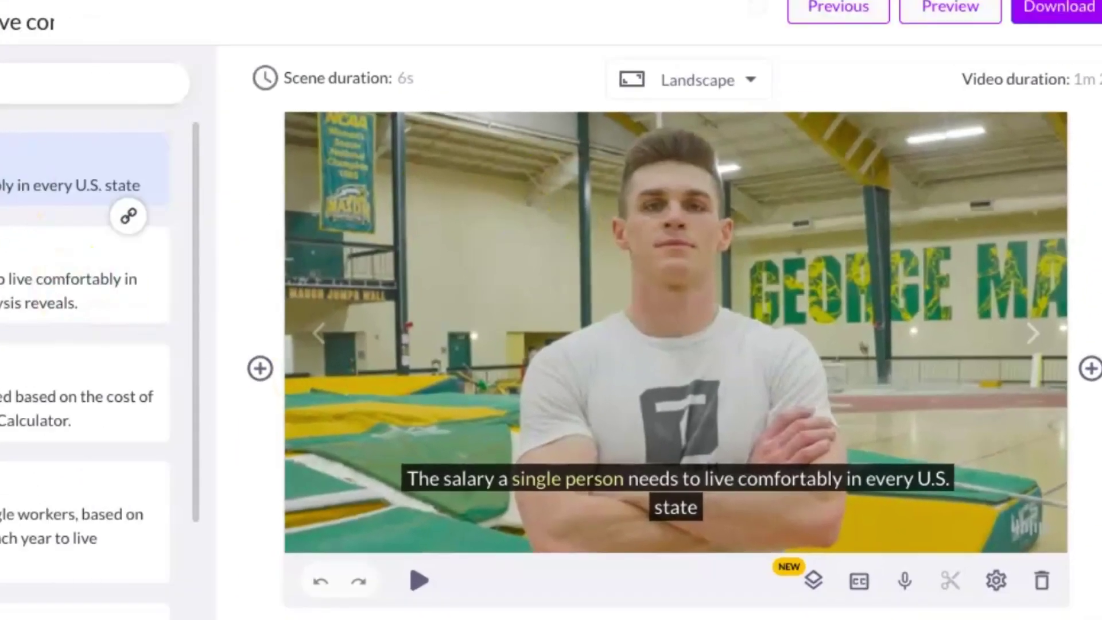
{"action": "left_click", "coordinate": [266, 317]}
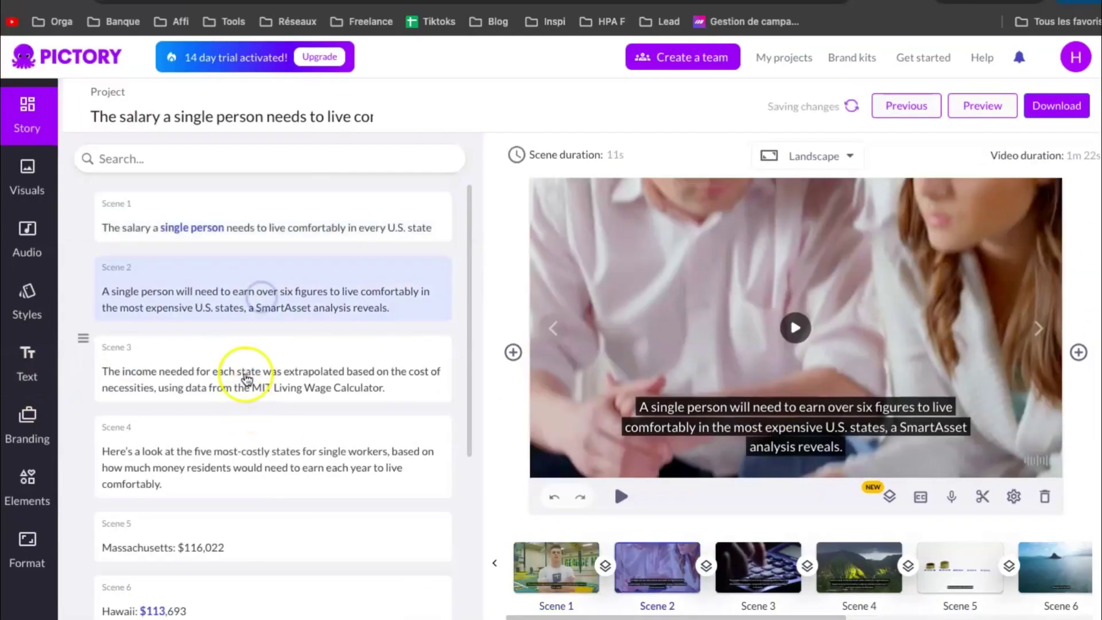
{"action": "left_click", "coordinate": [269, 360]}
{"action": "left_click", "coordinate": [246, 458]}
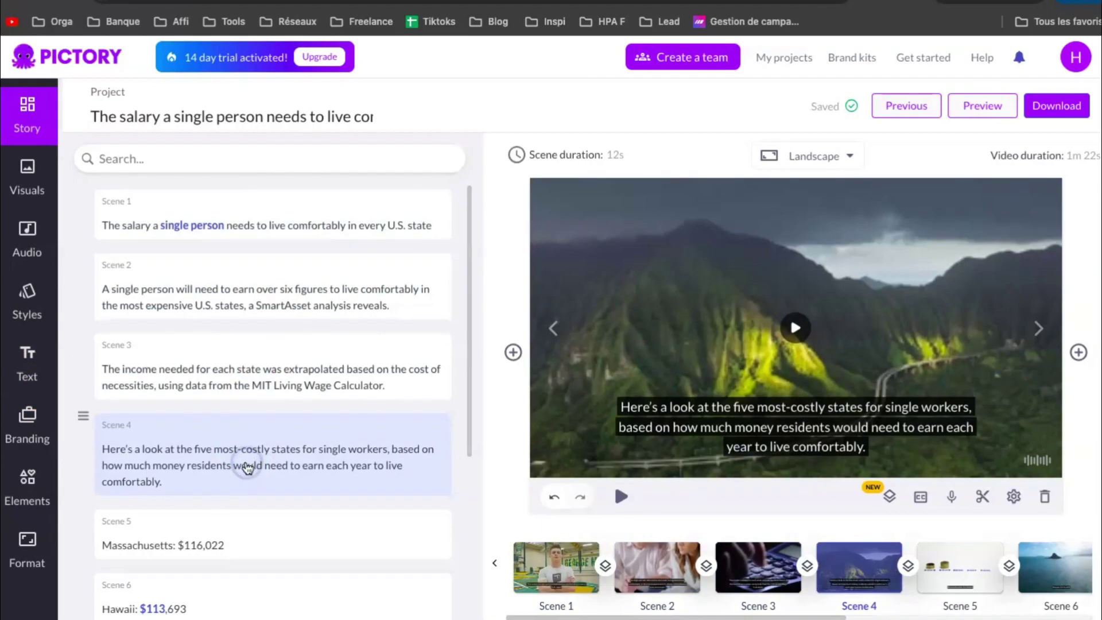
{"action": "scroll", "coordinate": [239, 458], "scroll_direction": "down", "scroll_amount": 1}
{"action": "scroll", "coordinate": [236, 377], "scroll_direction": "up", "scroll_amount": 1}
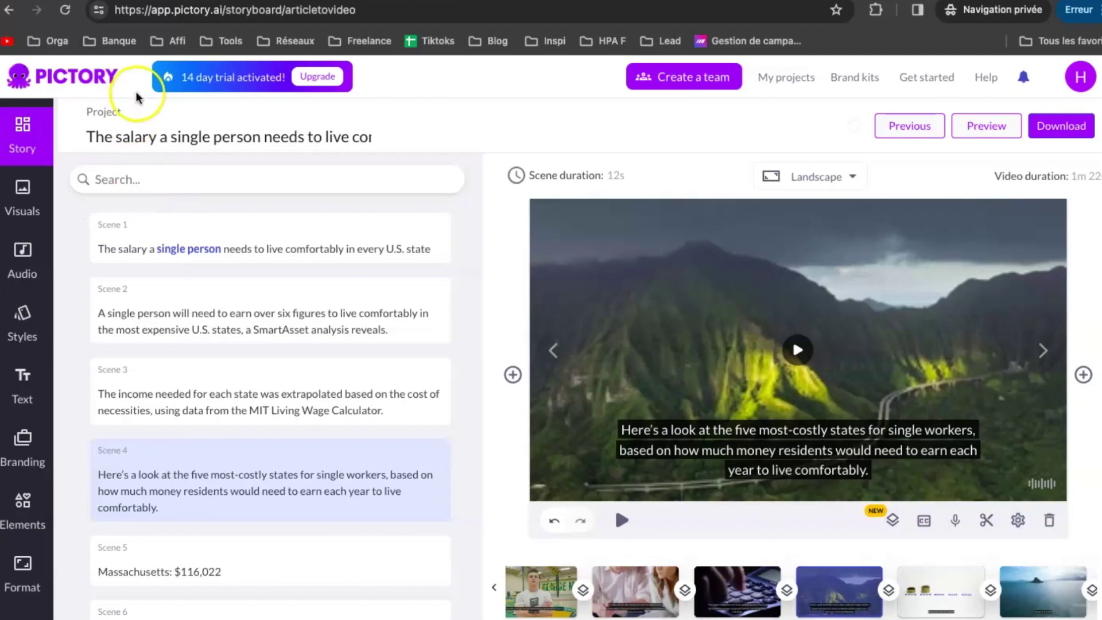
Replace Scene 1's gym clip with the woman-holding-money clip from the 'salary' results
{"action": "left_click", "coordinate": [35, 184]}
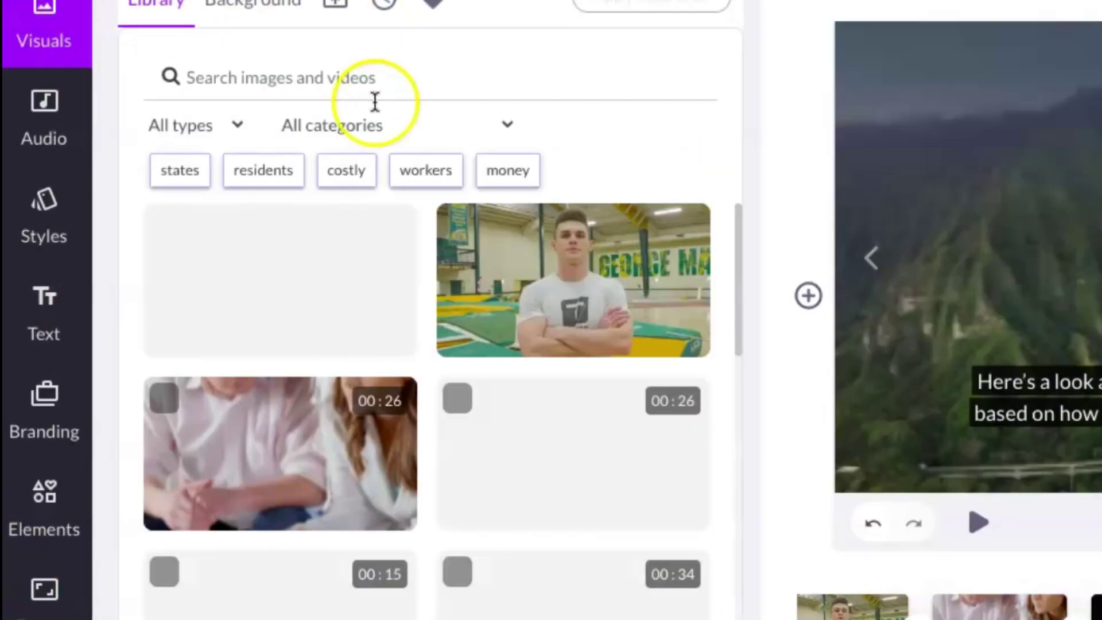
{"action": "scroll", "coordinate": [468, 308], "scroll_direction": "down", "scroll_amount": 1}
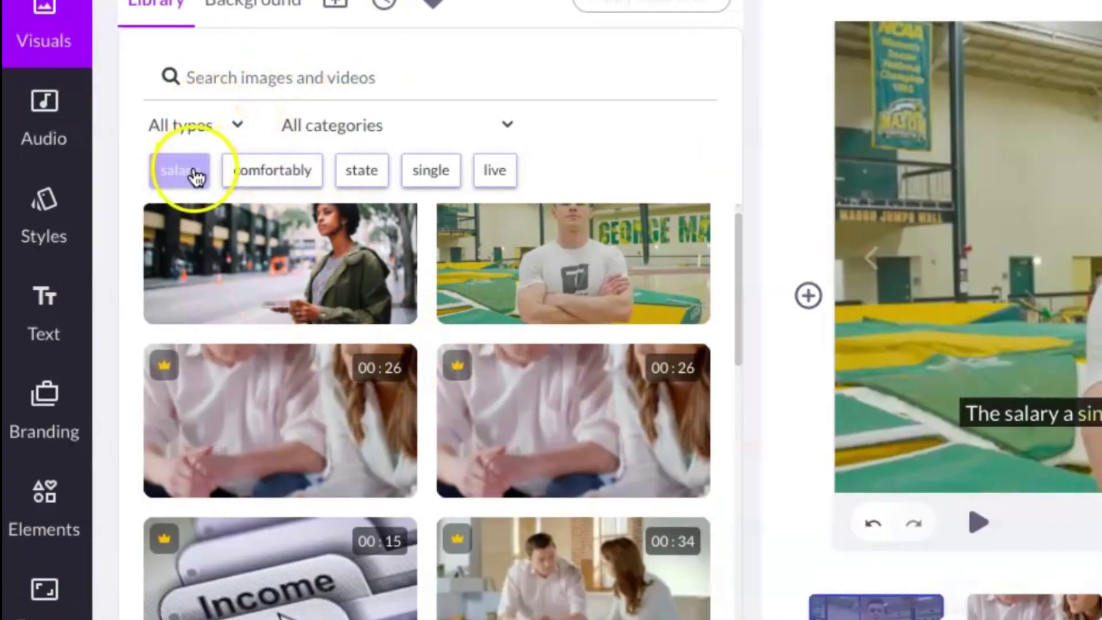
{"action": "left_click", "coordinate": [194, 173]}
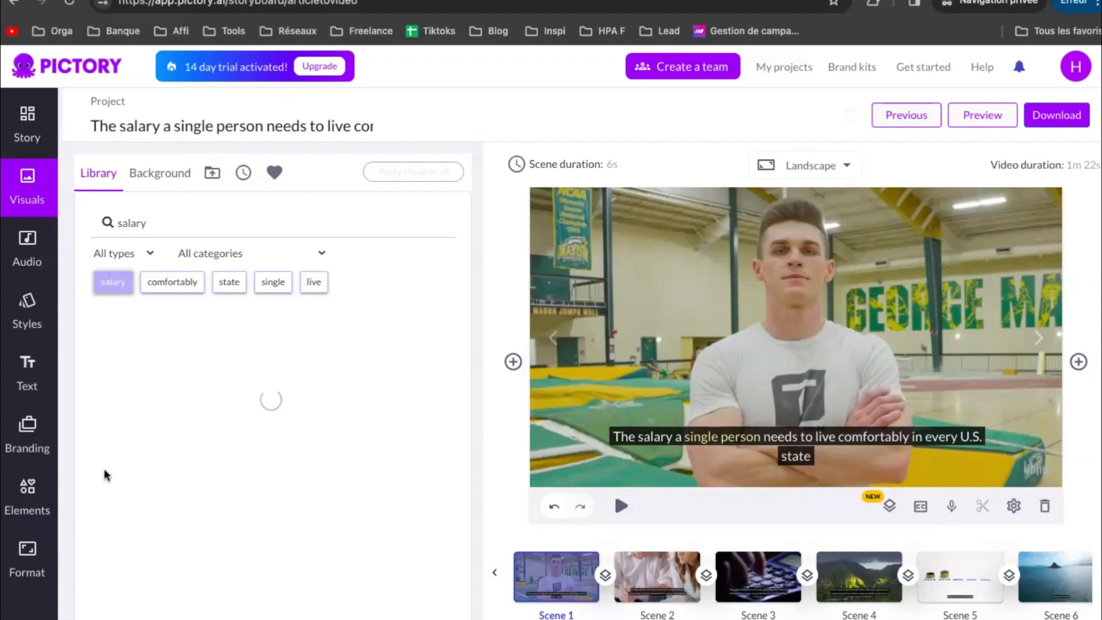
{"action": "scroll", "coordinate": [103, 472], "scroll_direction": "down", "scroll_amount": 4}
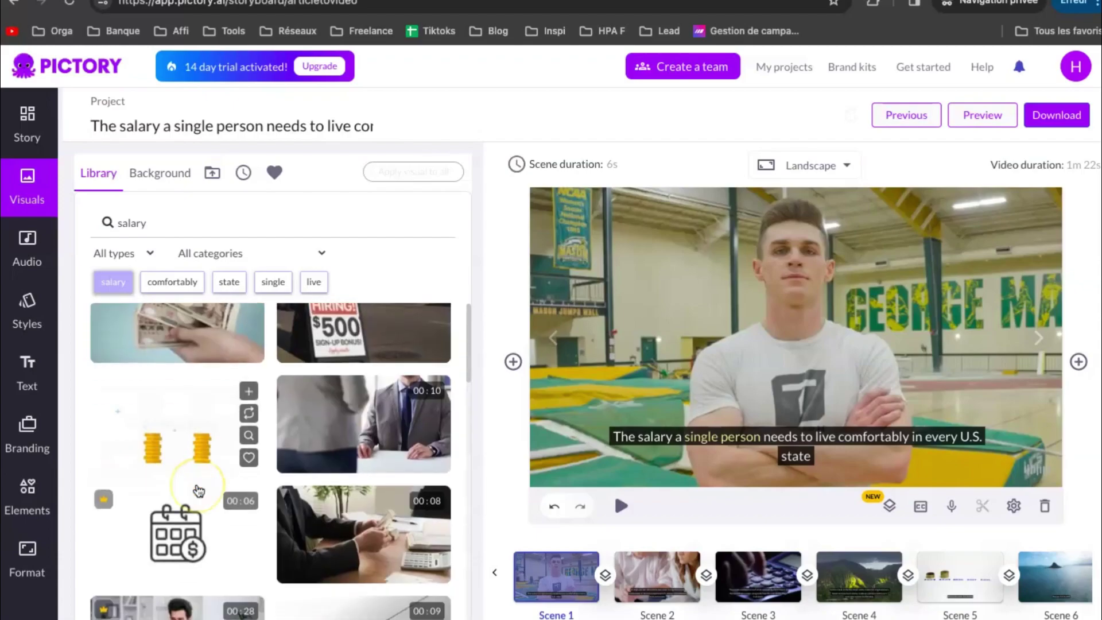
{"action": "scroll", "coordinate": [198, 491], "scroll_direction": "down", "scroll_amount": 2}
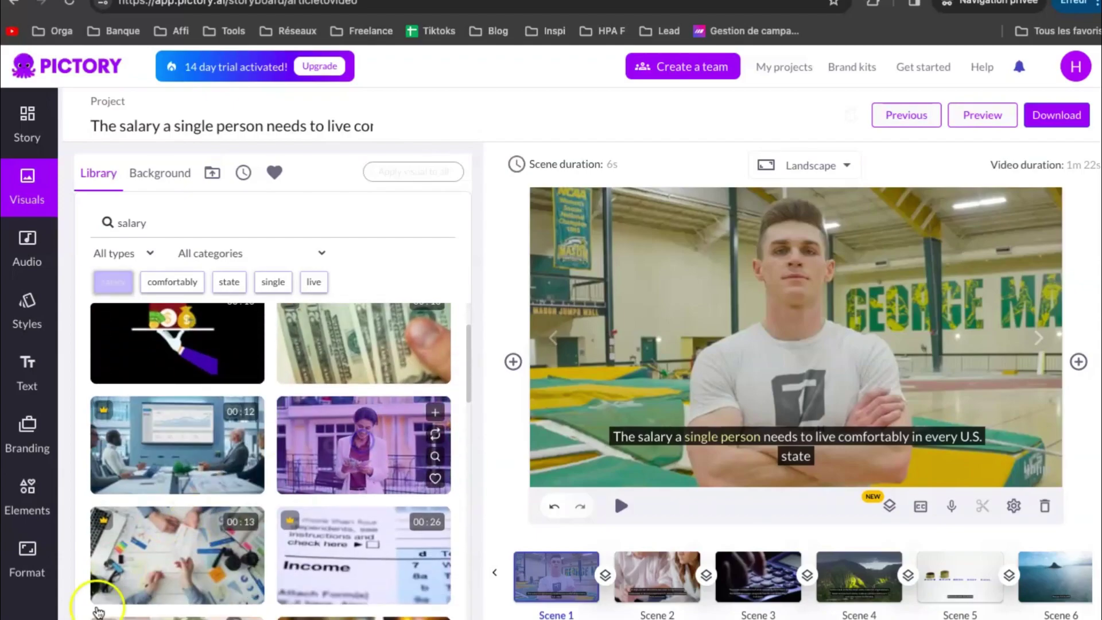
{"action": "left_click", "coordinate": [364, 448]}
{"action": "left_click", "coordinate": [27, 244]}
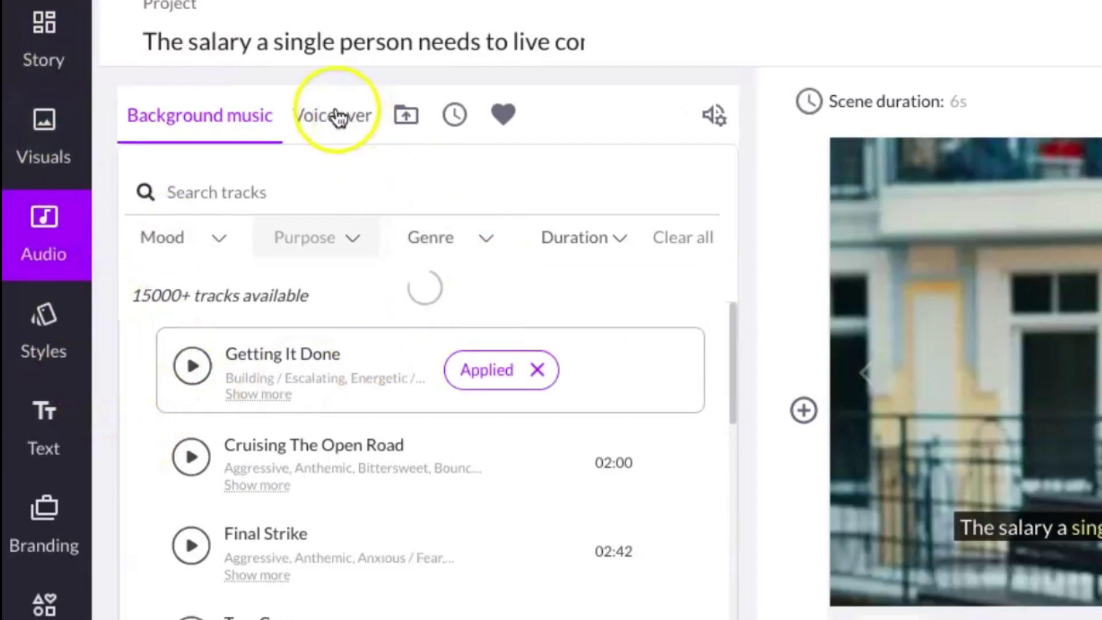
Search the background music tracks and look over the Mood filter options
{"action": "scroll", "coordinate": [216, 492], "scroll_direction": "down", "scroll_amount": 4}
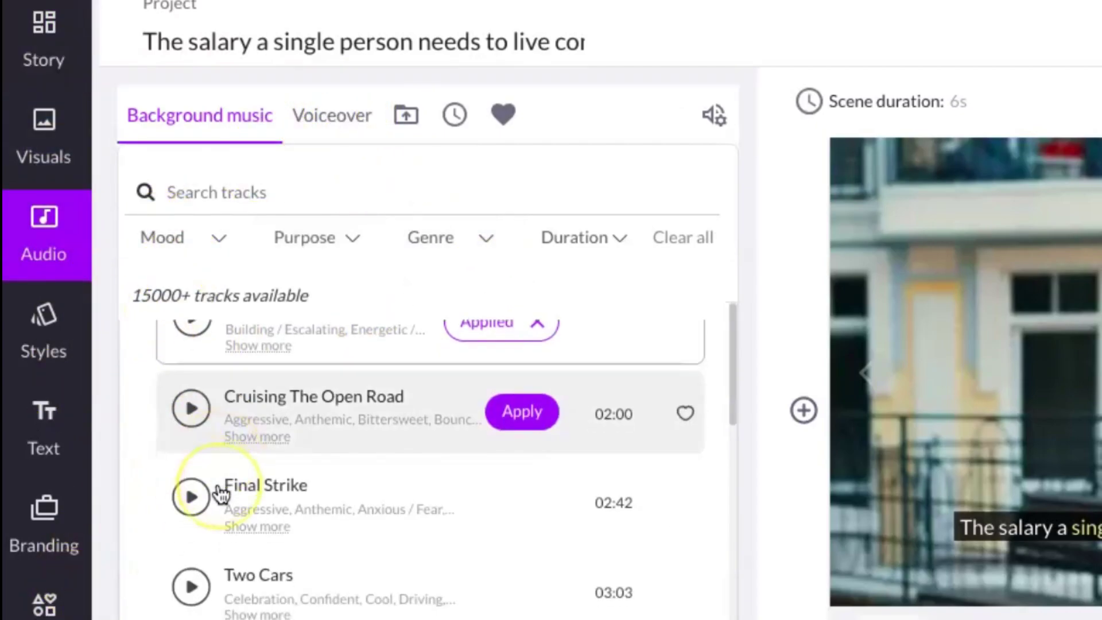
{"action": "scroll", "coordinate": [218, 494], "scroll_direction": "down", "scroll_amount": 10}
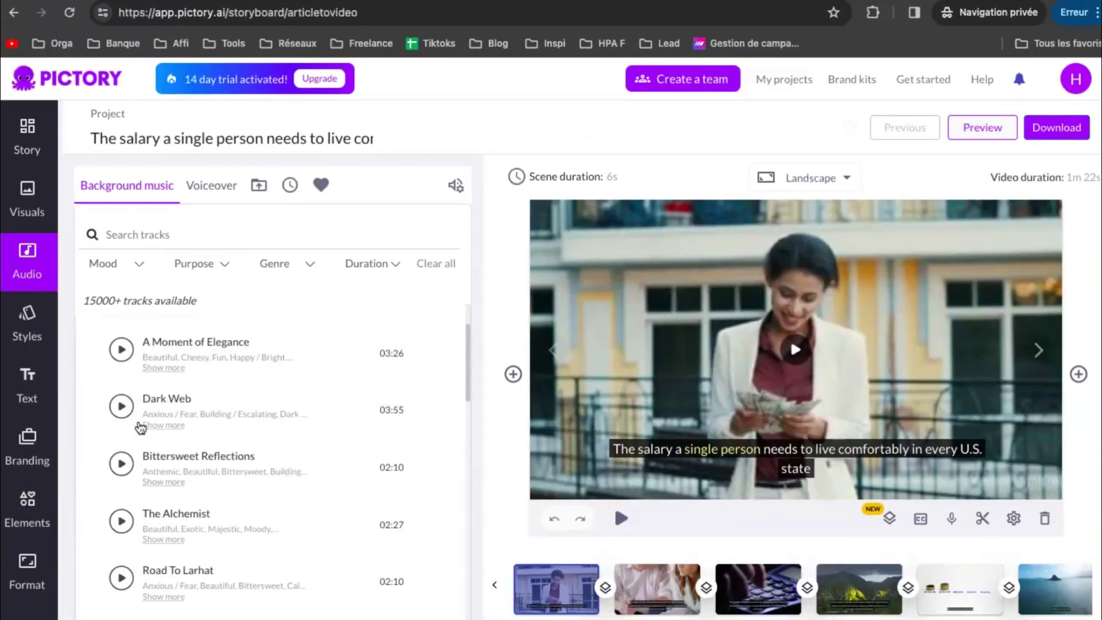
{"action": "scroll", "coordinate": [140, 428], "scroll_direction": "up", "scroll_amount": 12}
{"action": "left_click", "coordinate": [155, 246]}
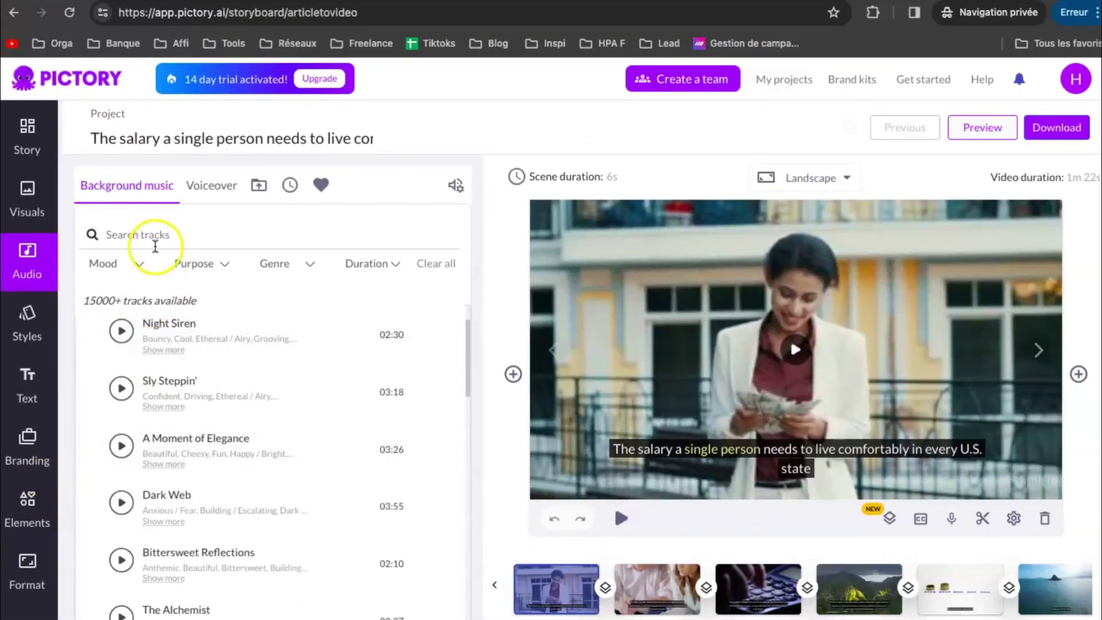
{"action": "left_click", "coordinate": [139, 266]}
{"action": "scroll", "coordinate": [111, 351], "scroll_direction": "down", "scroll_amount": 2}
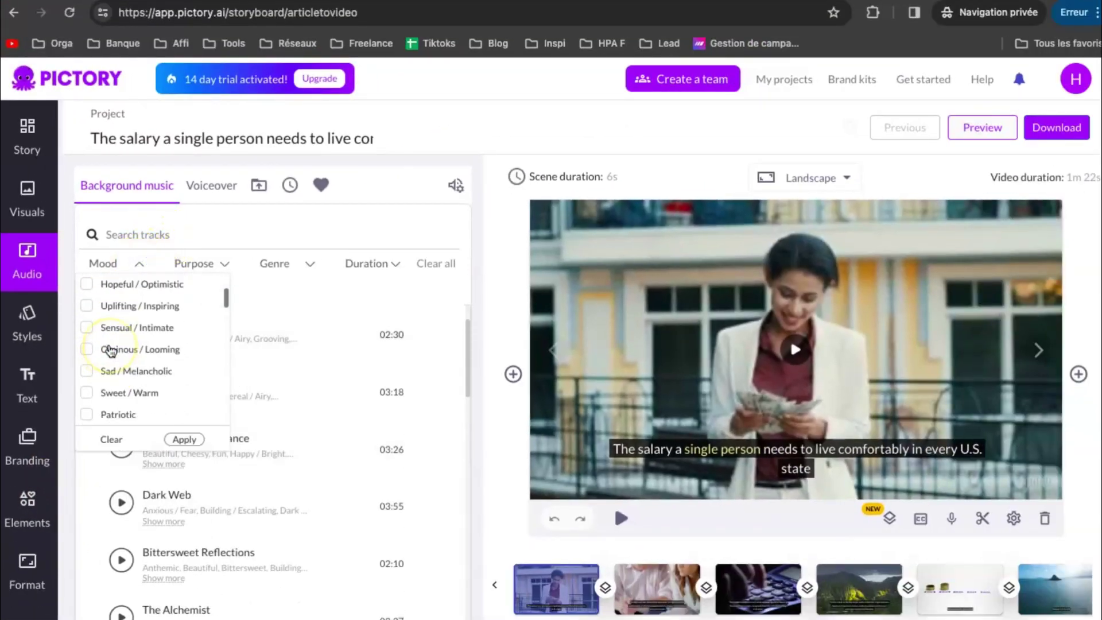
{"action": "scroll", "coordinate": [111, 350], "scroll_direction": "up", "scroll_amount": 2}
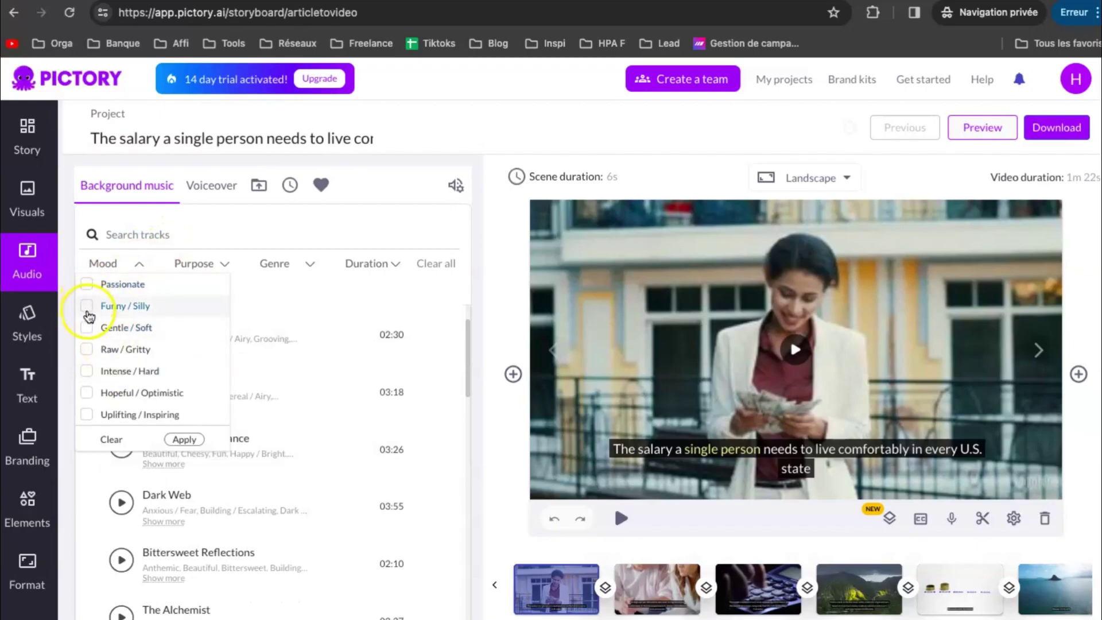
Check the Purpose, Genre and Duration music filters, then show the 48 premium voiceover voices
{"action": "left_click", "coordinate": [201, 264]}
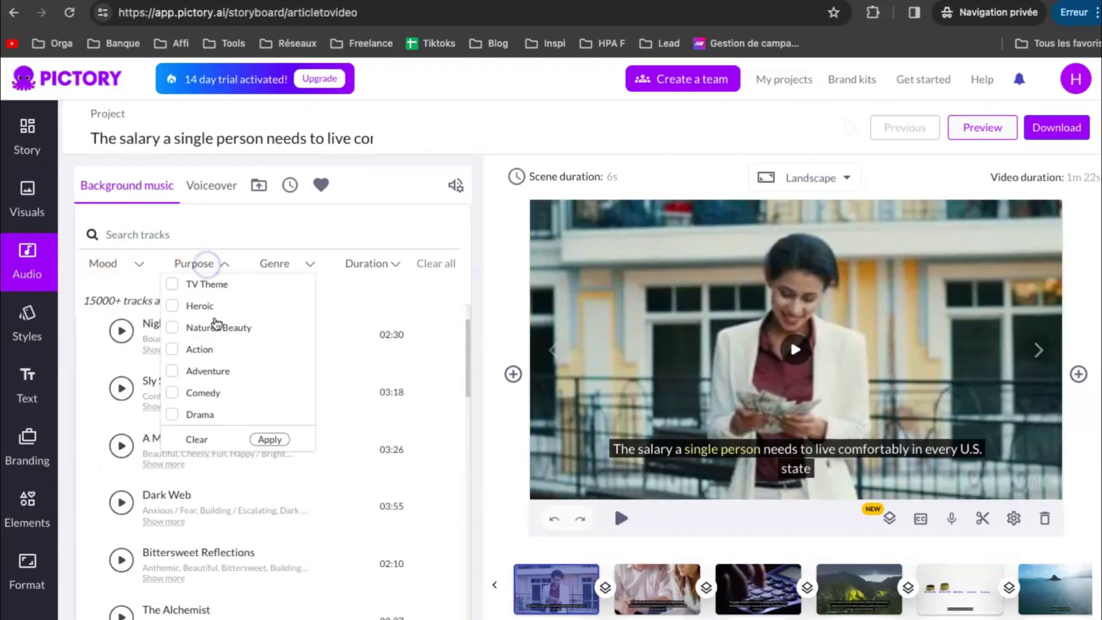
{"action": "scroll", "coordinate": [217, 332], "scroll_direction": "down", "scroll_amount": 3}
{"action": "left_click", "coordinate": [290, 263]}
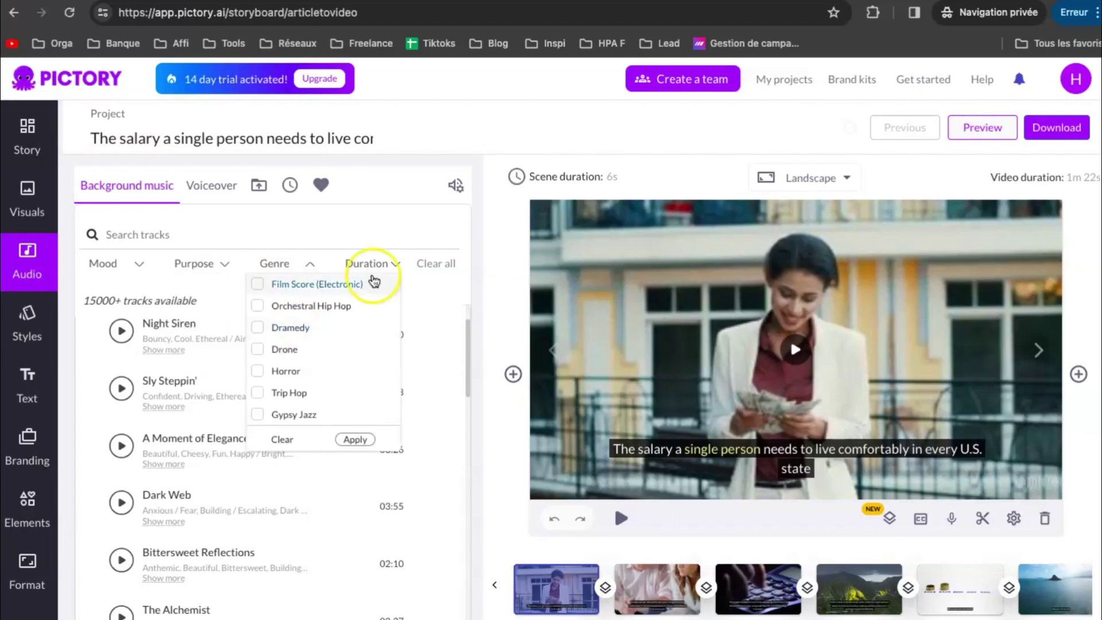
{"action": "left_click", "coordinate": [388, 267]}
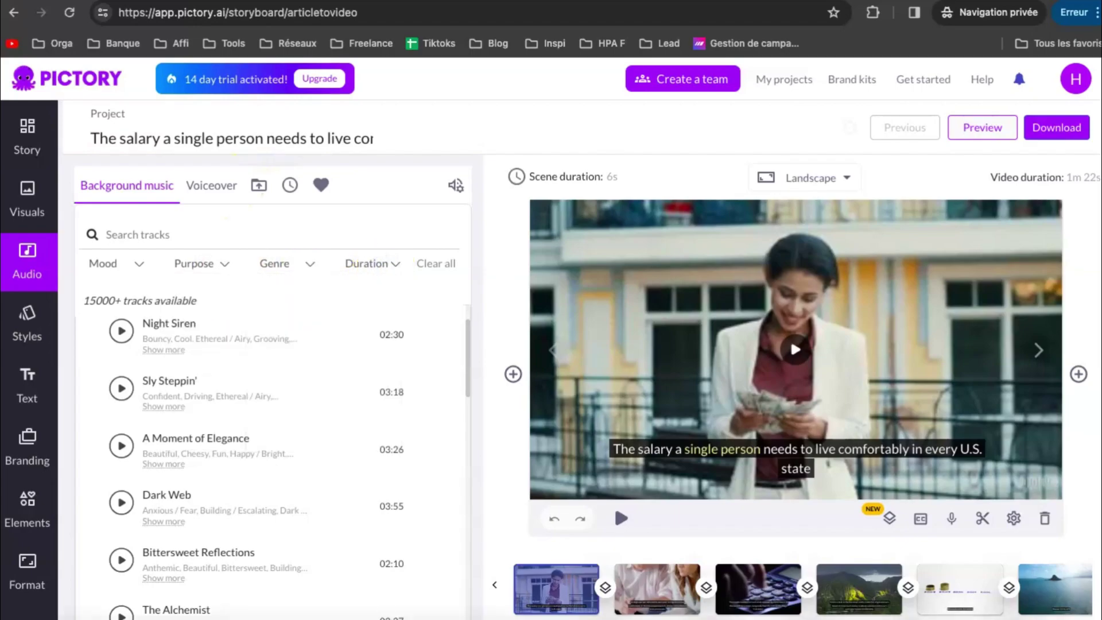
{"action": "left_click", "coordinate": [211, 185]}
{"action": "scroll", "coordinate": [128, 492], "scroll_direction": "down", "scroll_amount": 2}
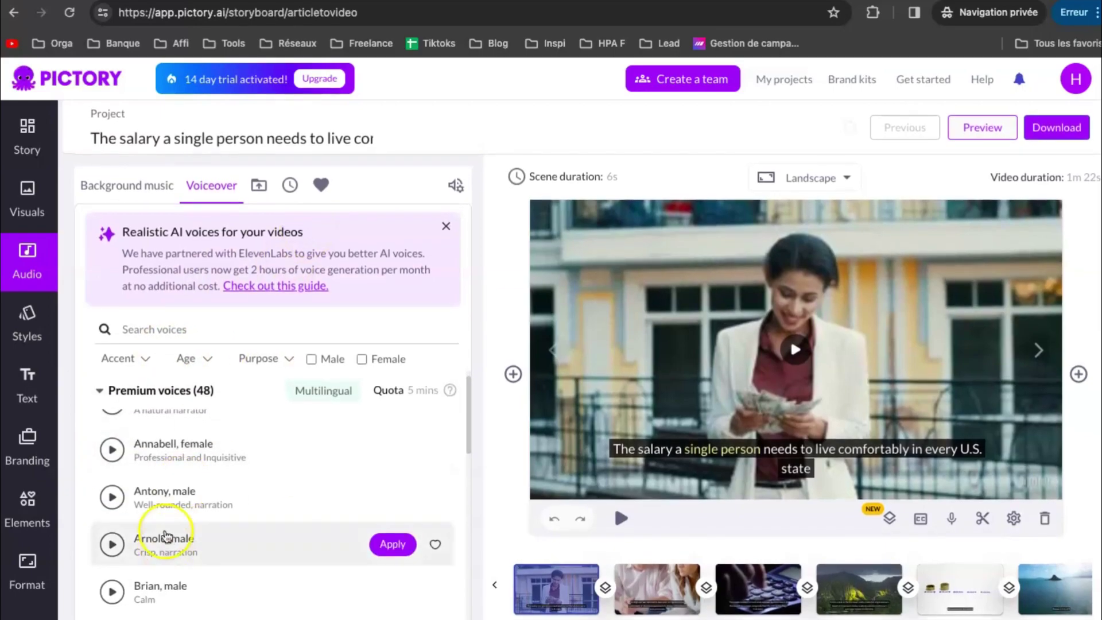
Browse the voiceover accent, age and purpose filters and scroll down to the 60 standard voices
{"action": "left_click", "coordinate": [139, 357]}
{"action": "left_click", "coordinate": [139, 357]}
{"action": "scroll", "coordinate": [224, 474], "scroll_direction": "down", "scroll_amount": 20}
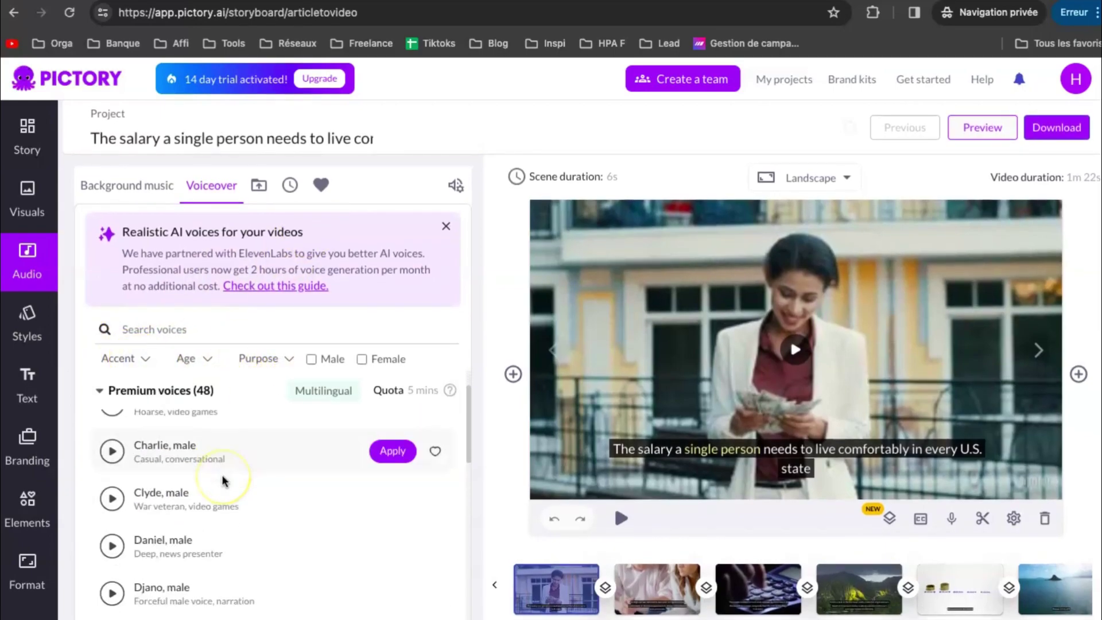
{"action": "scroll", "coordinate": [155, 370], "scroll_direction": "down", "scroll_amount": 20}
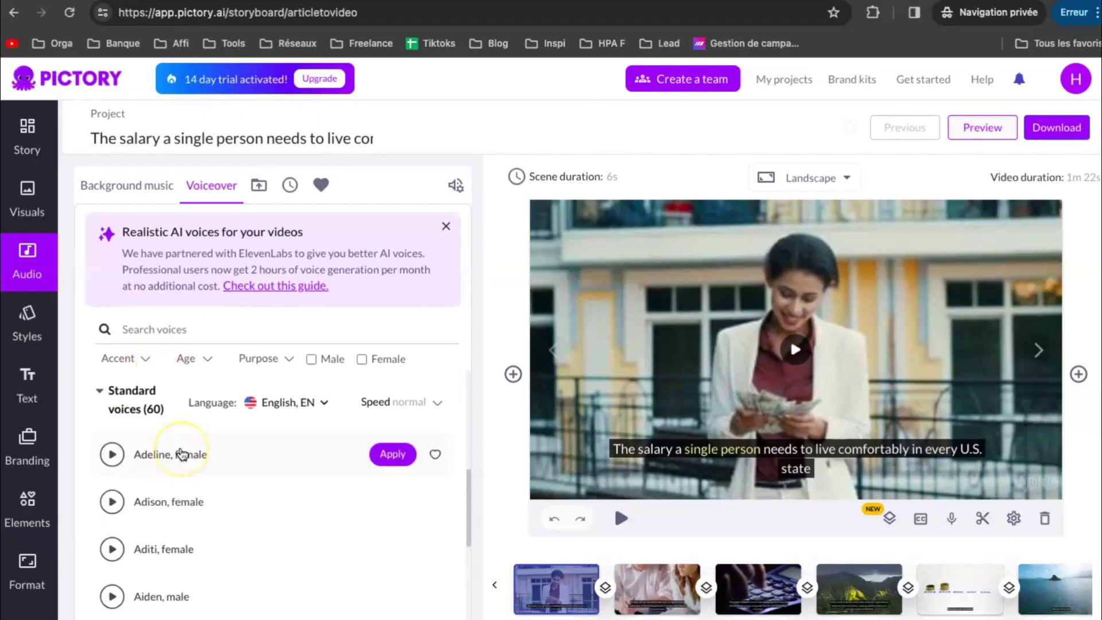
{"action": "left_click", "coordinate": [154, 369]}
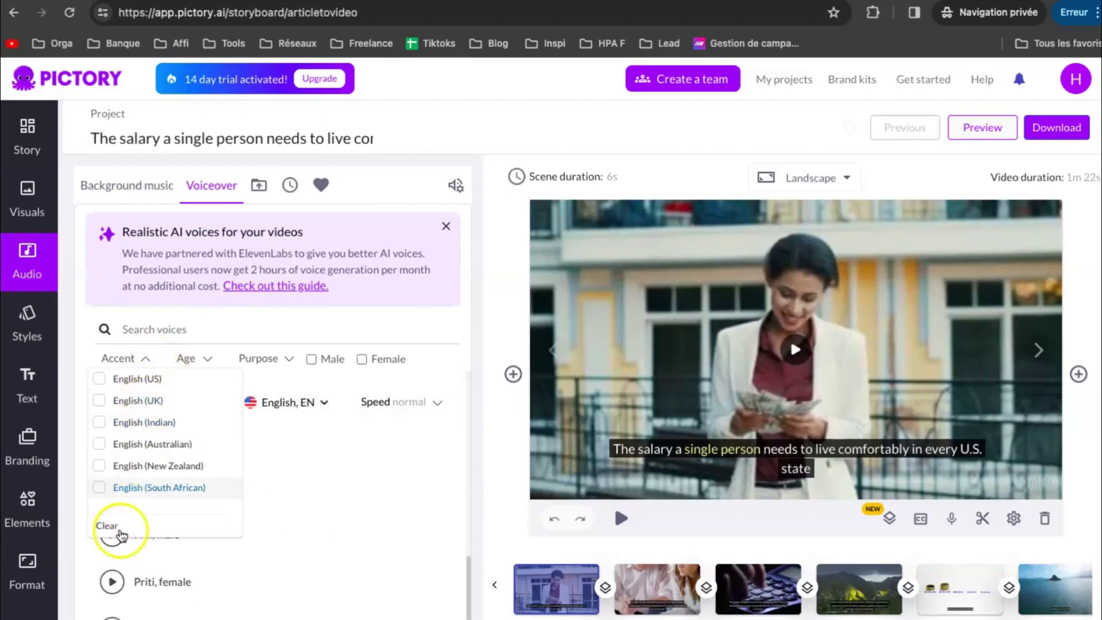
{"action": "left_click", "coordinate": [190, 359]}
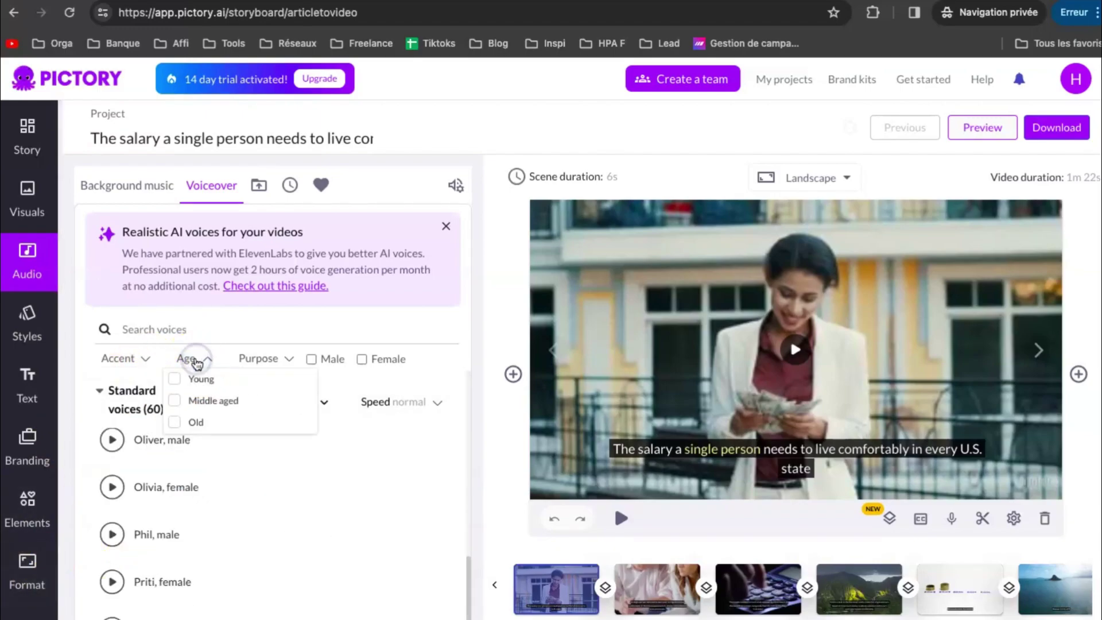
{"action": "left_click", "coordinate": [258, 358]}
{"action": "scroll", "coordinate": [273, 419], "scroll_direction": "down", "scroll_amount": 3}
{"action": "scroll", "coordinate": [309, 405], "scroll_direction": "up", "scroll_amount": 3}
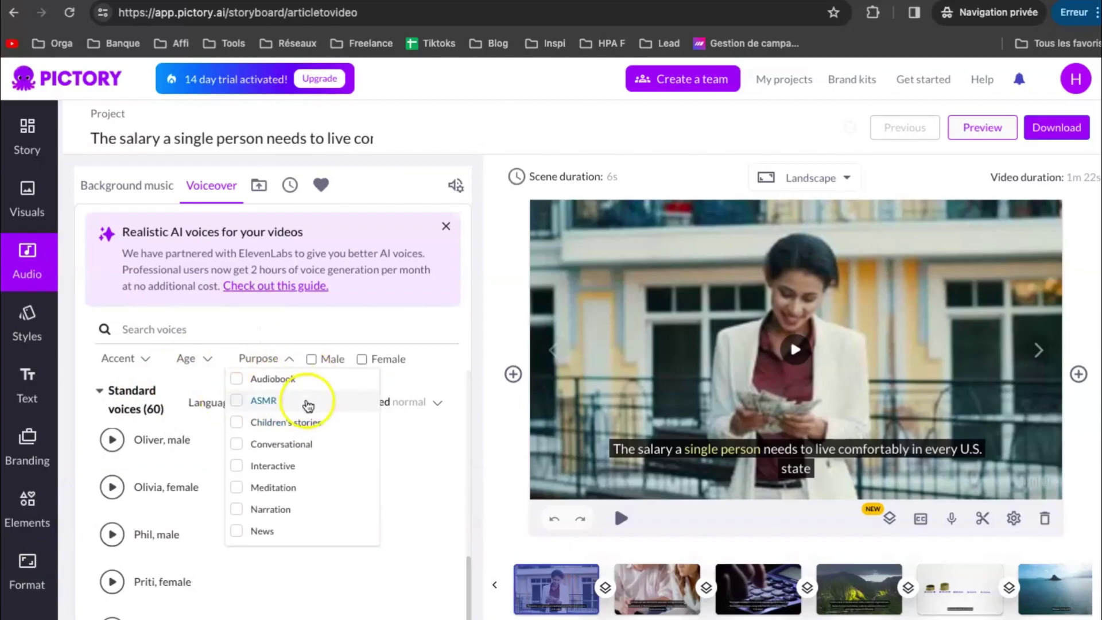
{"action": "scroll", "coordinate": [243, 501], "scroll_direction": "down", "scroll_amount": 2}
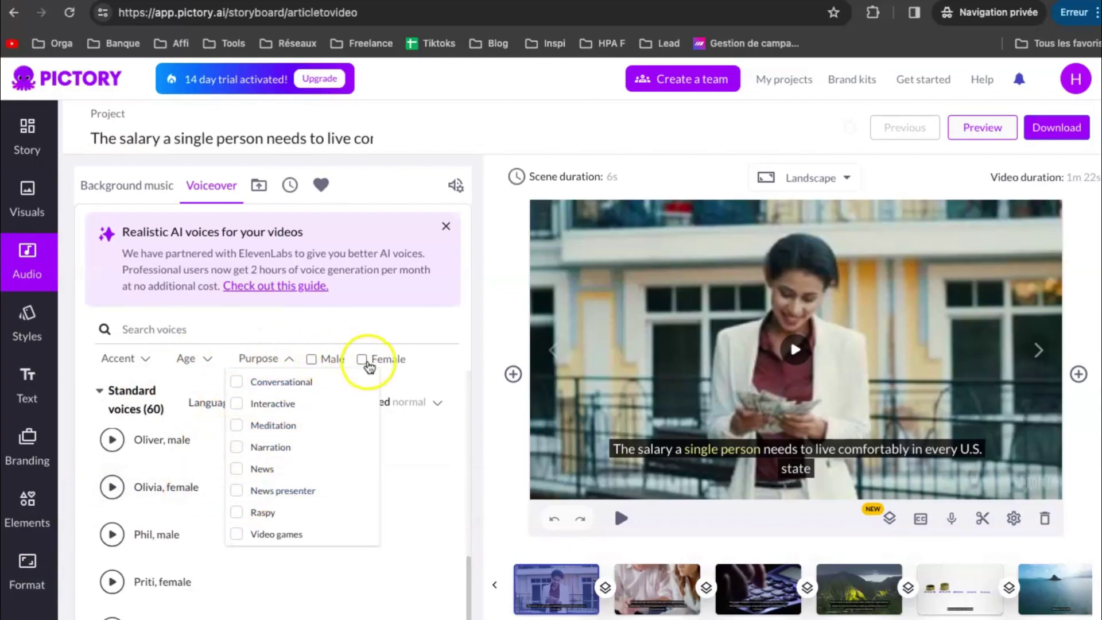
Browse the text box styles and the default heading and body text options
{"action": "left_click", "coordinate": [27, 323]}
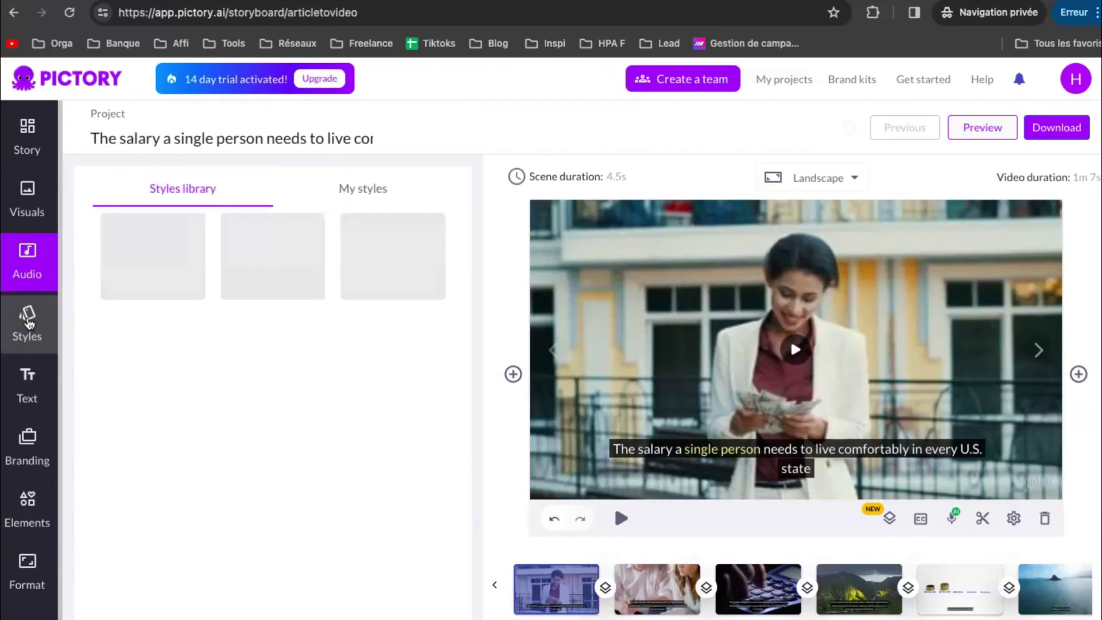
{"action": "scroll", "coordinate": [340, 307], "scroll_direction": "down", "scroll_amount": 20}
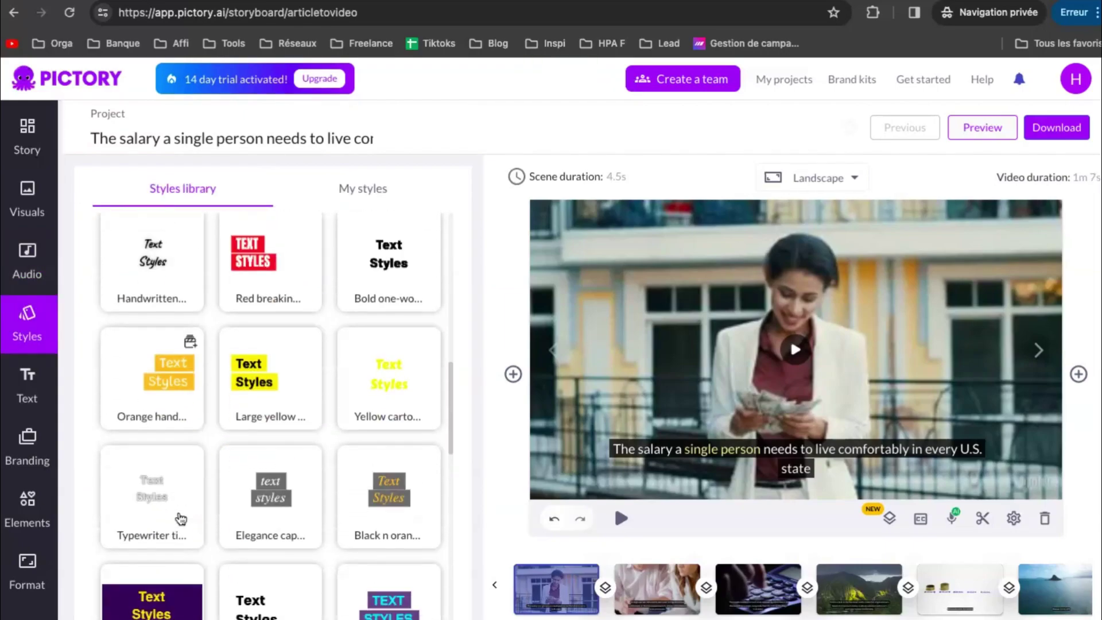
{"action": "scroll", "coordinate": [197, 393], "scroll_direction": "up", "scroll_amount": 1}
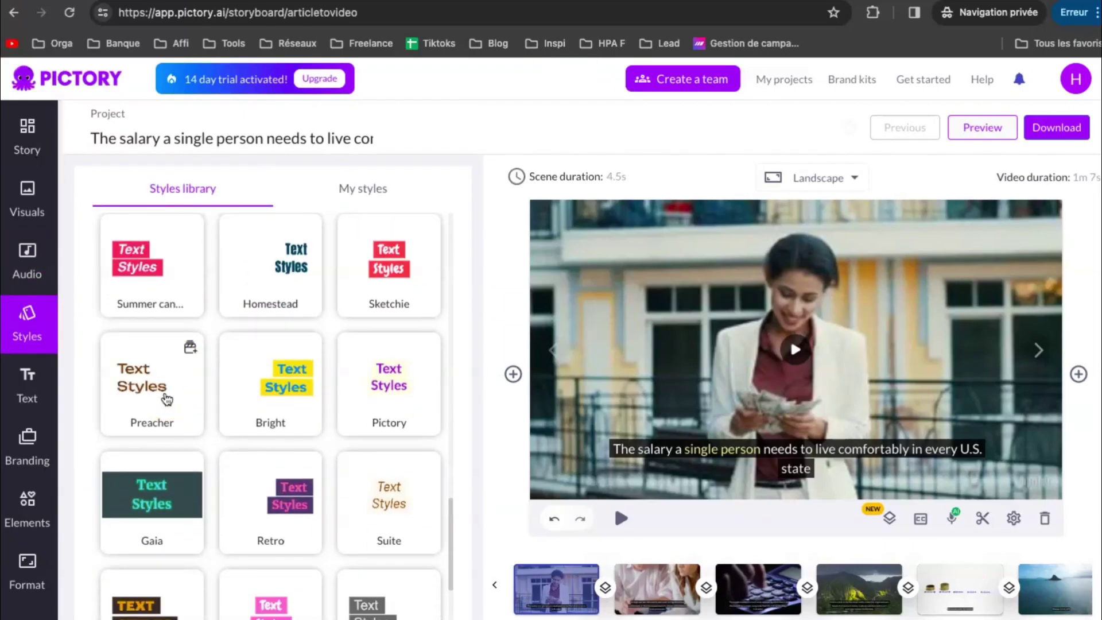
{"action": "left_click", "coordinate": [27, 389]}
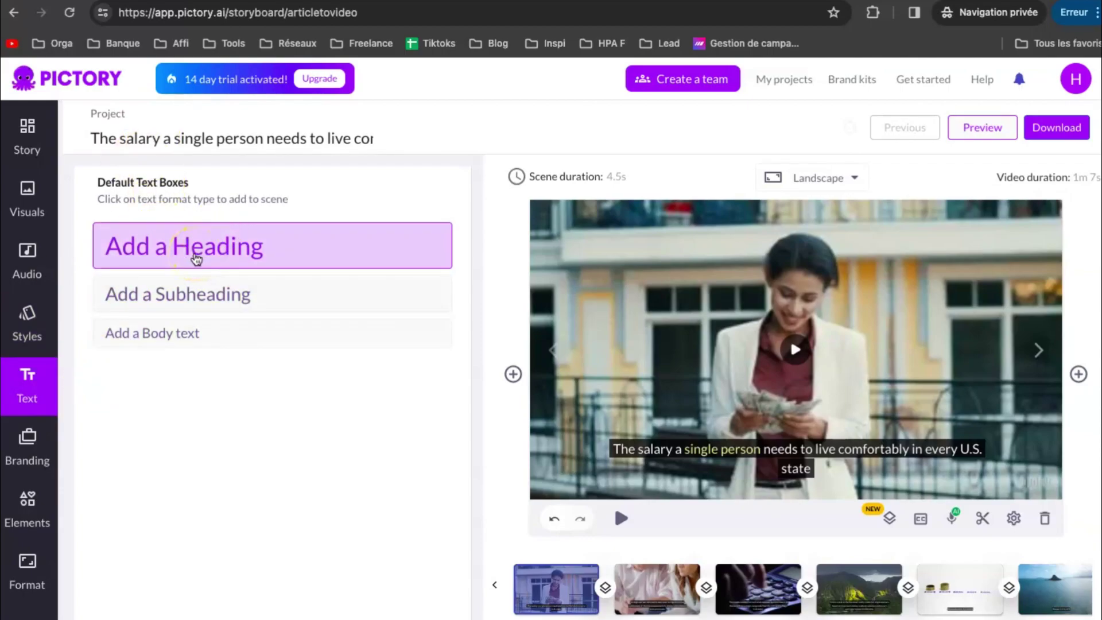
Start a new brand from the brand hub, then dismiss the brand setup form
{"action": "left_click", "coordinate": [27, 448]}
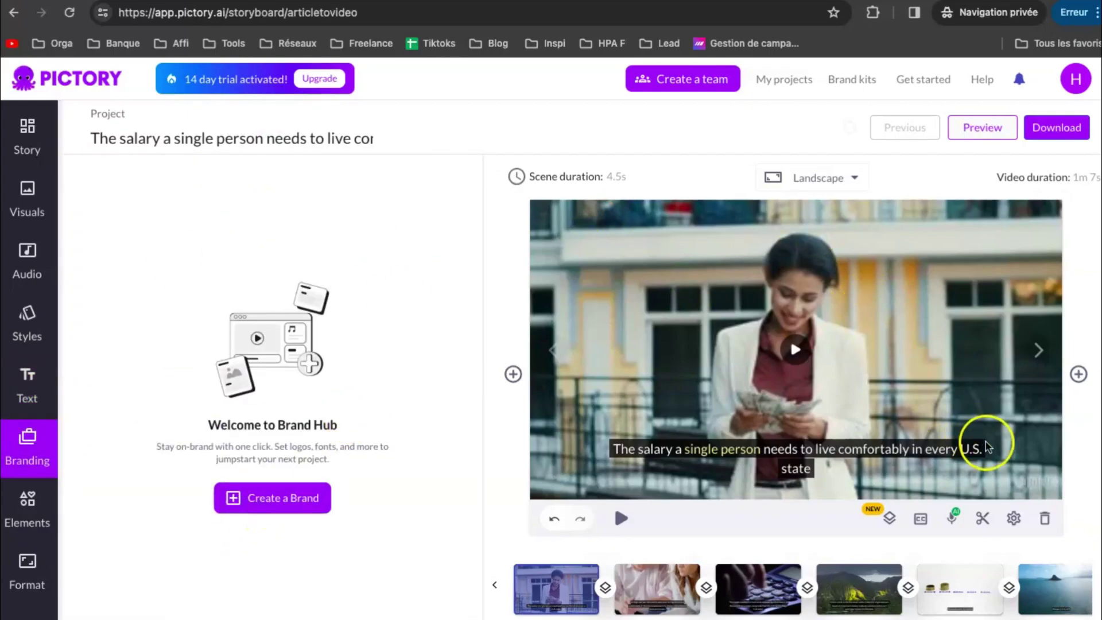
{"action": "left_click", "coordinate": [258, 509]}
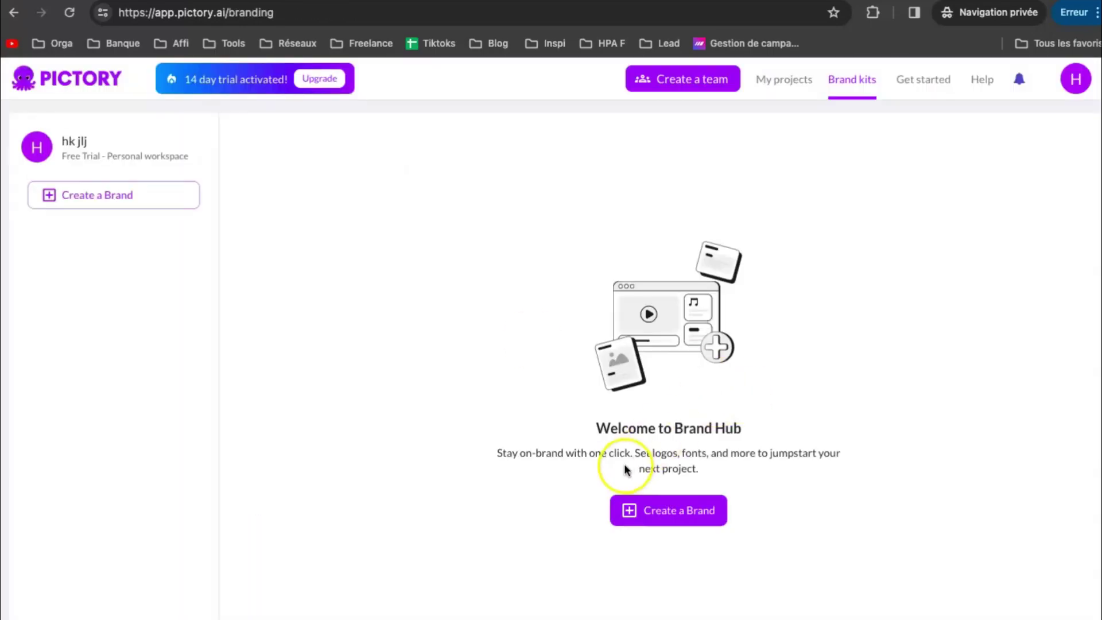
{"action": "left_click", "coordinate": [634, 511]}
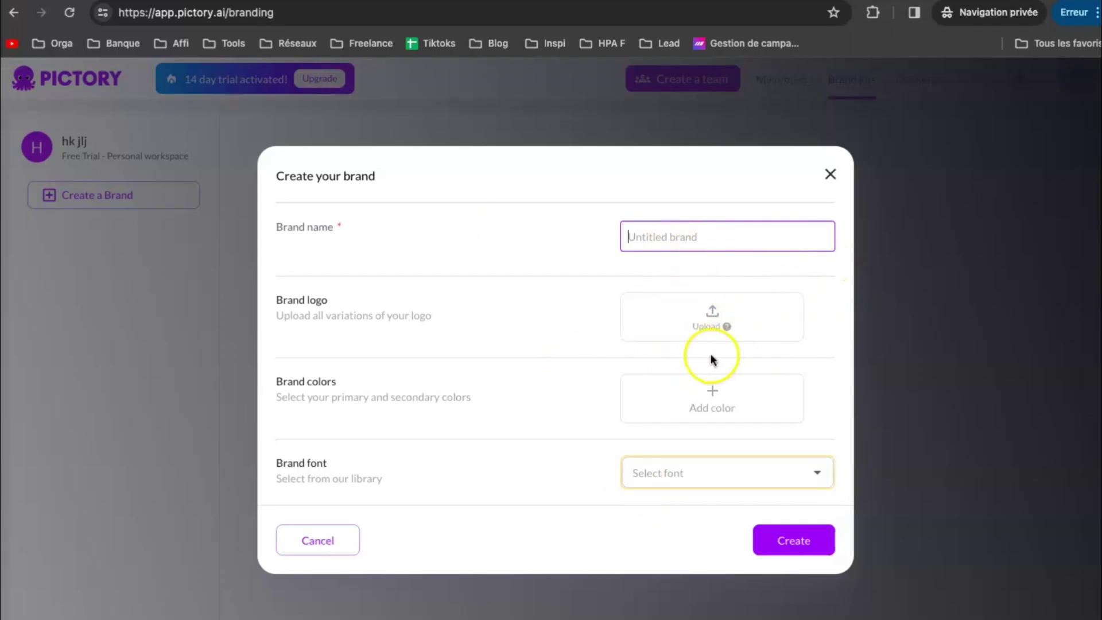
{"action": "left_click", "coordinate": [831, 174]}
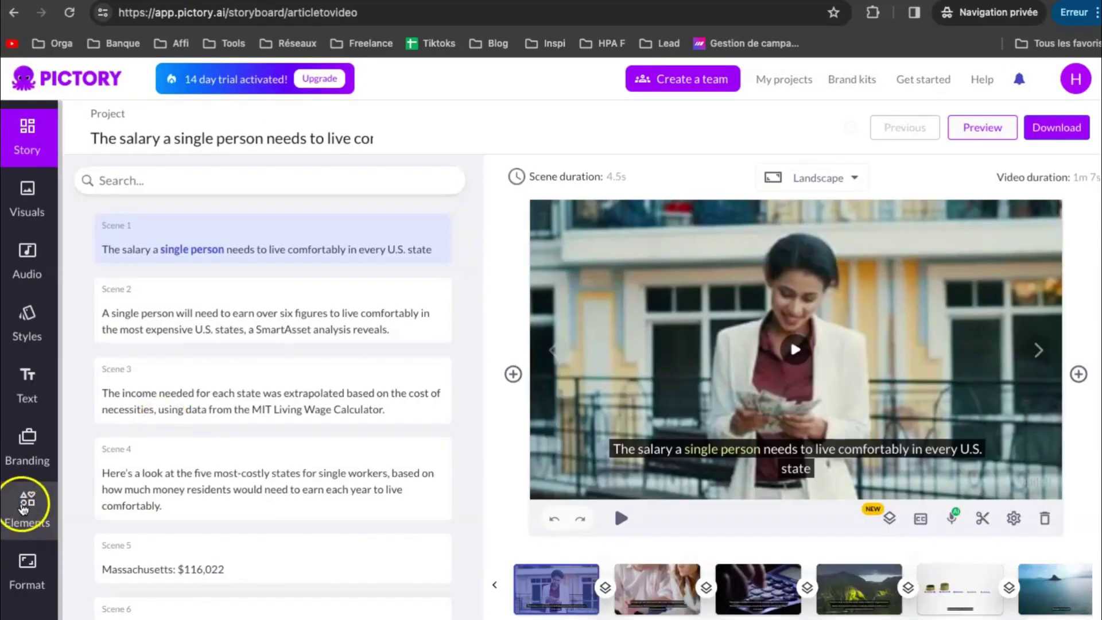
Look through the sticker and emoji elements, then bring up the Format settings
{"action": "left_click", "coordinate": [24, 505]}
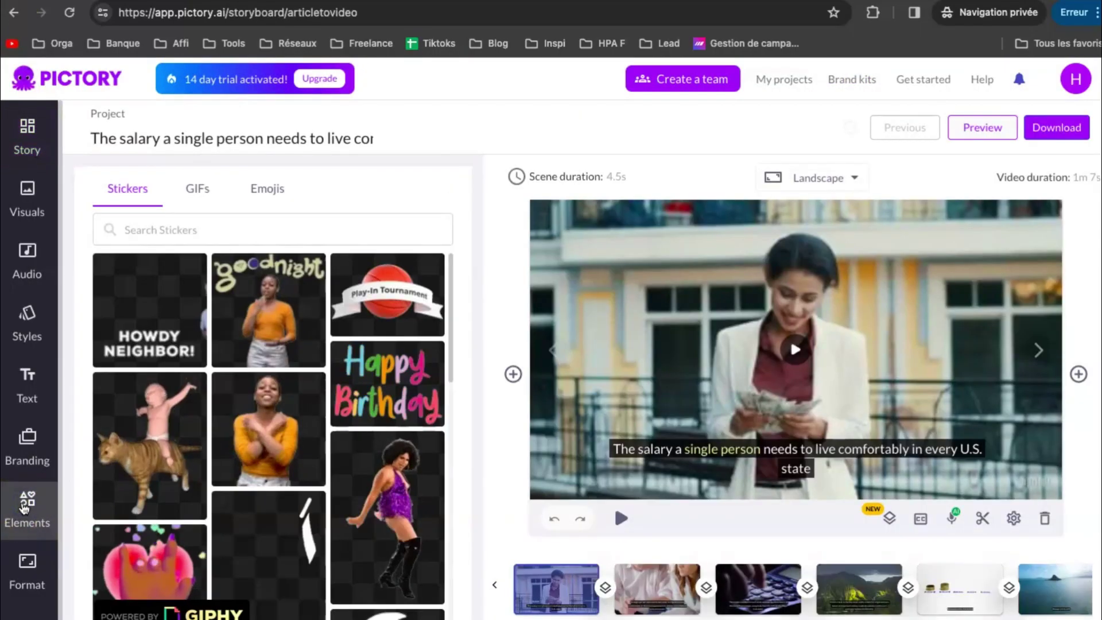
{"action": "left_click", "coordinate": [24, 505]}
{"action": "left_click", "coordinate": [270, 189]}
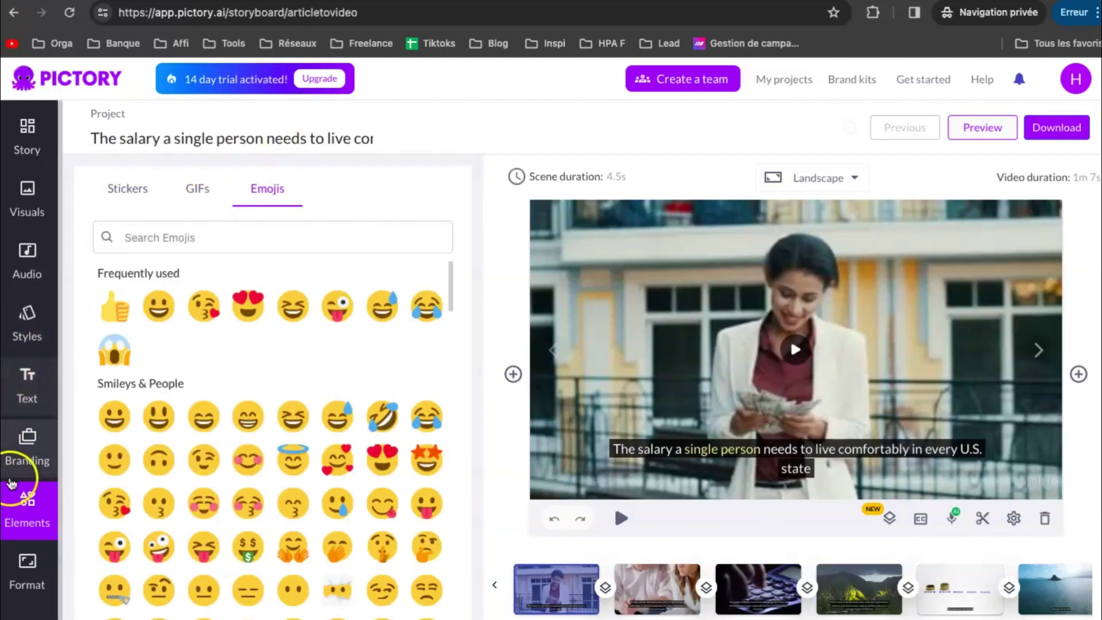
{"action": "scroll", "coordinate": [26, 471], "scroll_direction": "down", "scroll_amount": 1}
{"action": "left_click", "coordinate": [10, 552]}
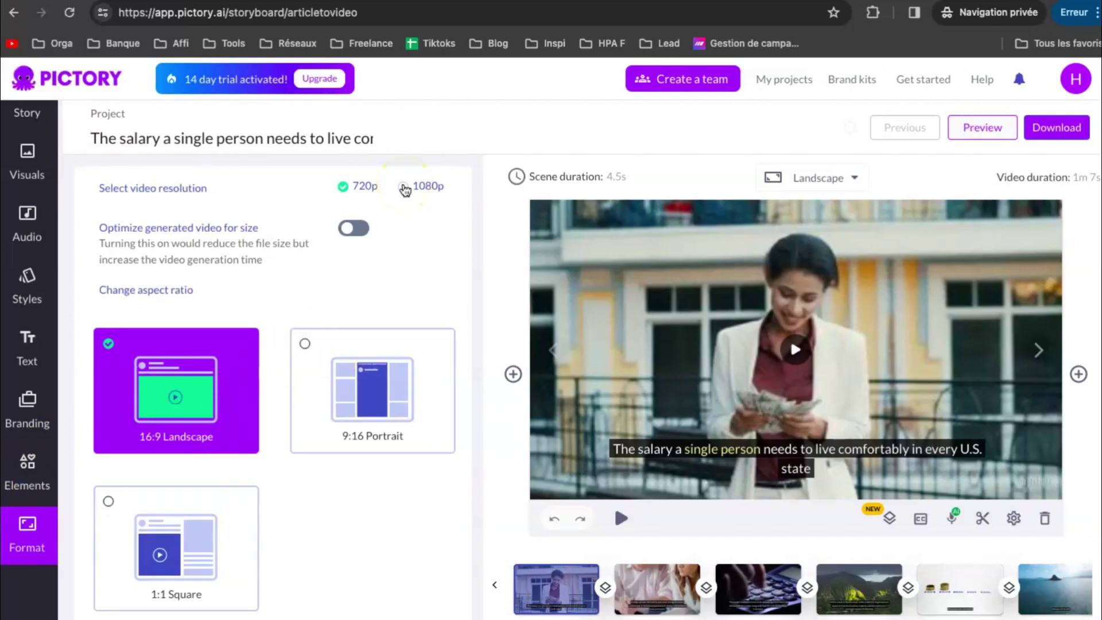
Try 9:16 Portrait and 1:1 Square, keep 16:9 Landscape, and show the scene's layers
{"action": "left_click", "coordinate": [306, 346]}
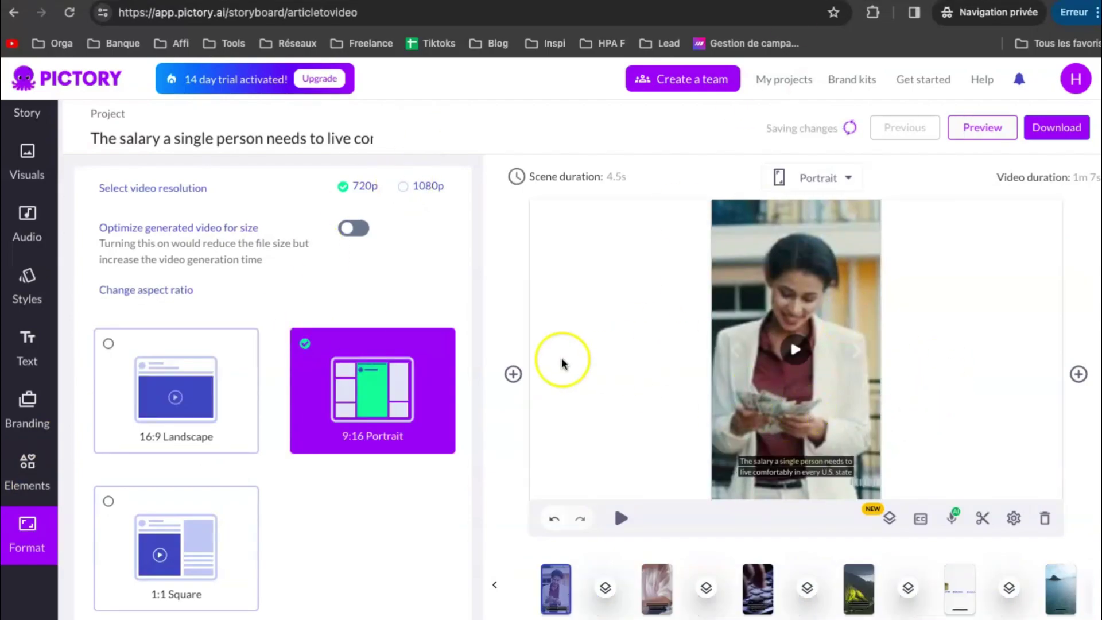
{"action": "left_click", "coordinate": [105, 501]}
{"action": "left_click", "coordinate": [108, 344]}
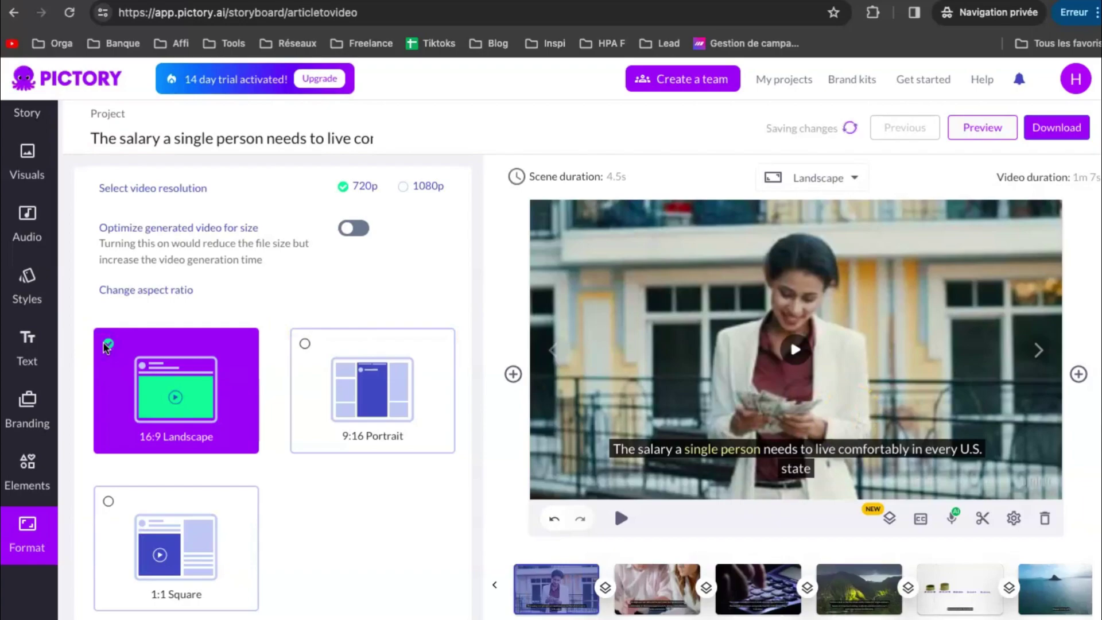
{"action": "left_click", "coordinate": [304, 345]}
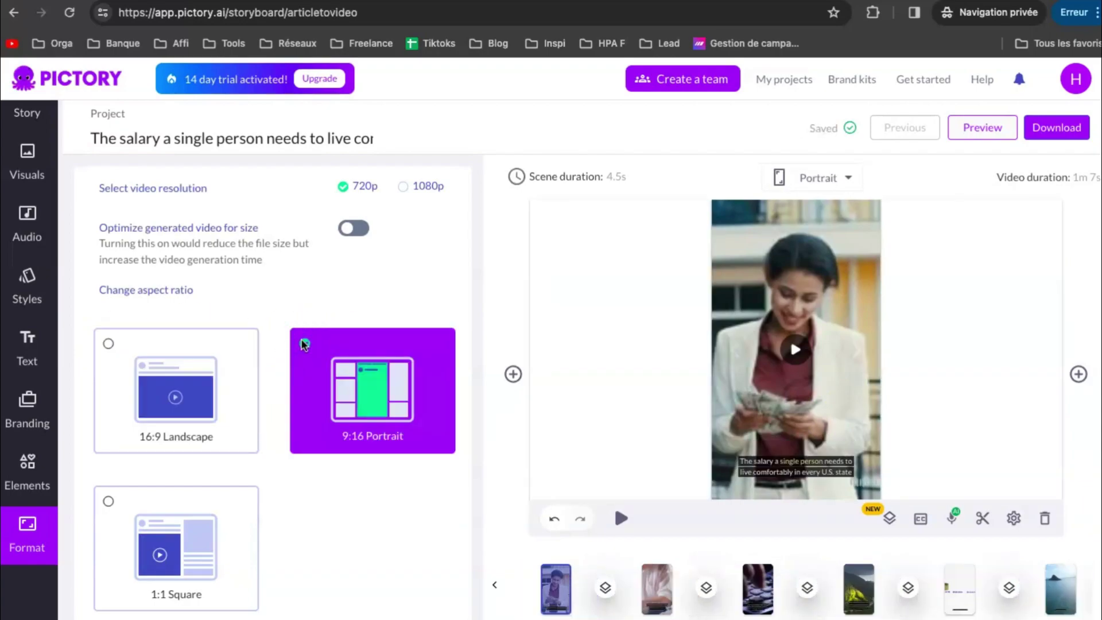
{"action": "left_click", "coordinate": [108, 344]}
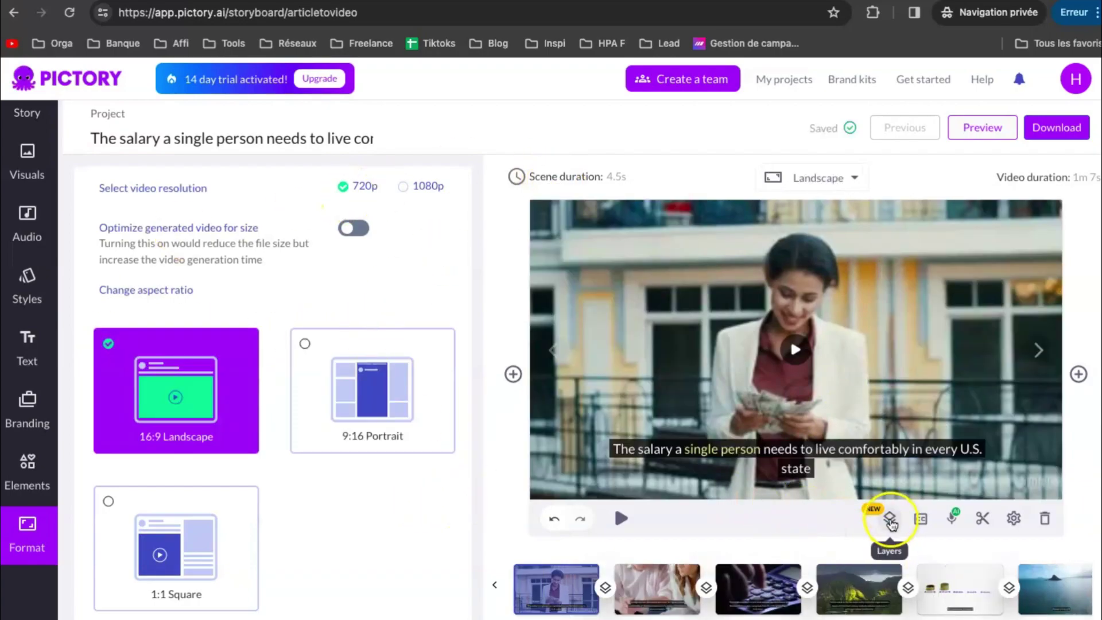
{"action": "left_click", "coordinate": [890, 520]}
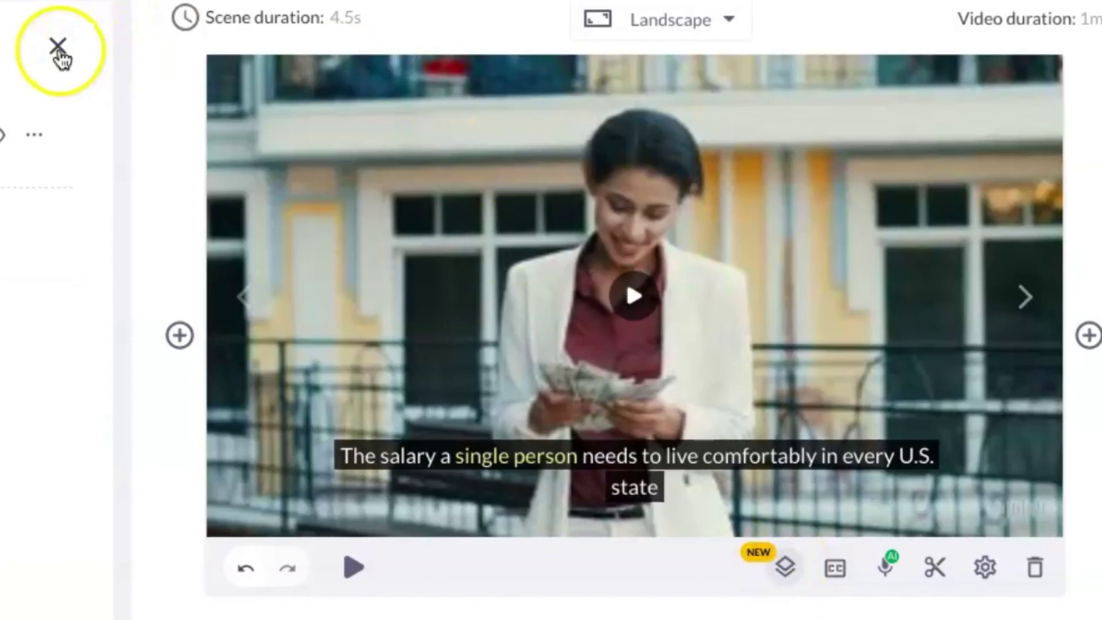
Hide the caption text and apply that to all scenes
{"action": "left_click", "coordinate": [836, 569]}
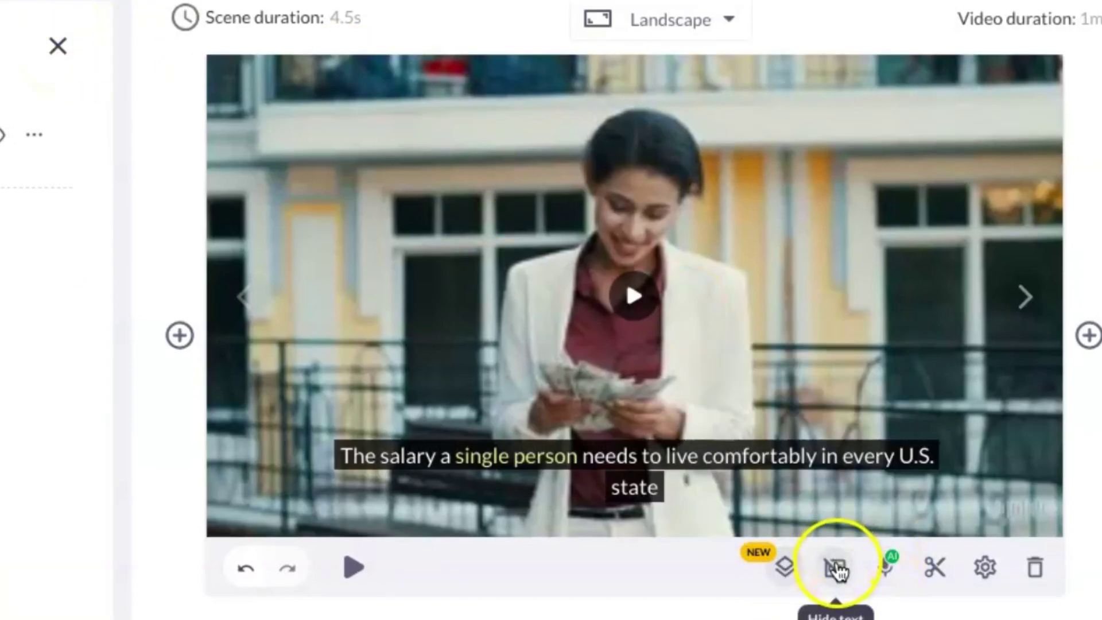
{"action": "left_click", "coordinate": [836, 568]}
{"action": "left_click", "coordinate": [783, 568]}
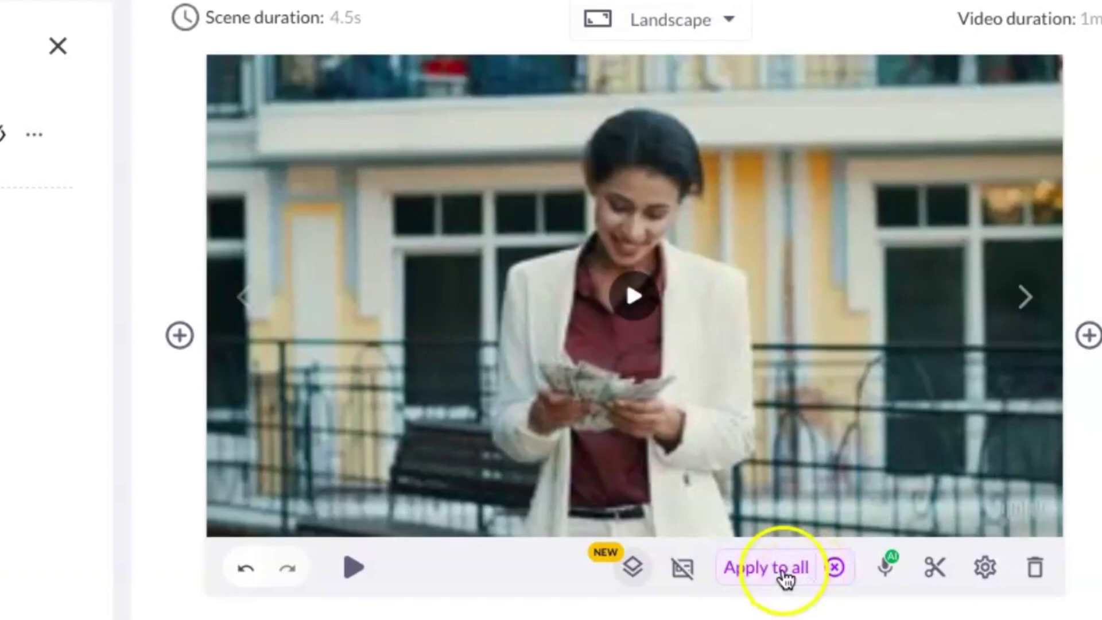
Check the scene's voice-over options and audio settings menus
{"action": "left_click", "coordinate": [836, 568]}
{"action": "left_click", "coordinate": [890, 571]}
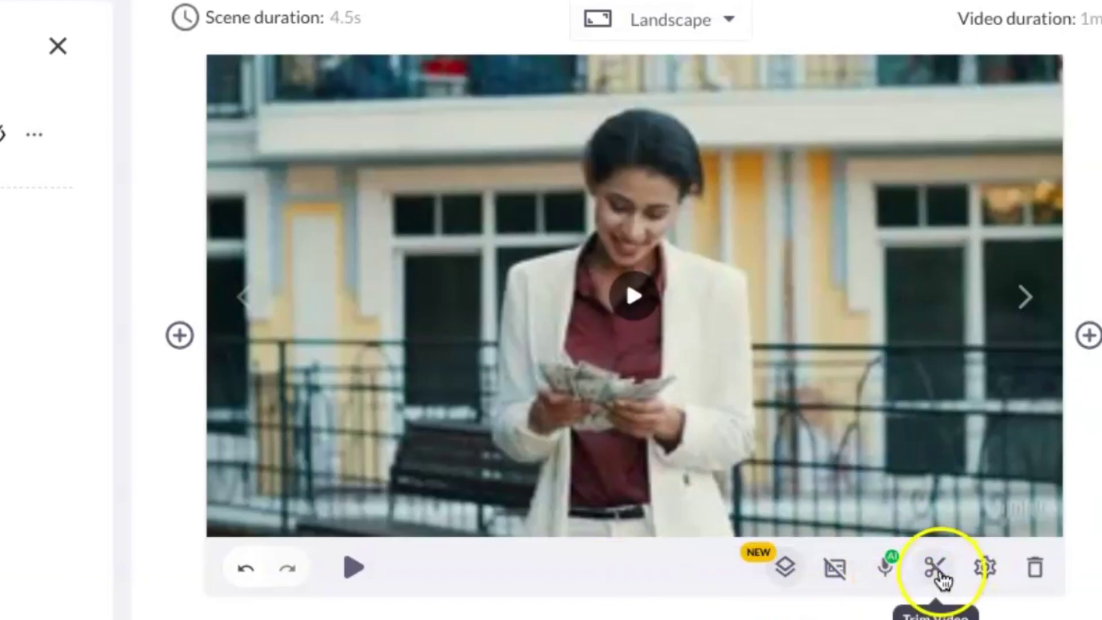
{"action": "left_click", "coordinate": [986, 568]}
{"action": "left_click", "coordinate": [990, 571]}
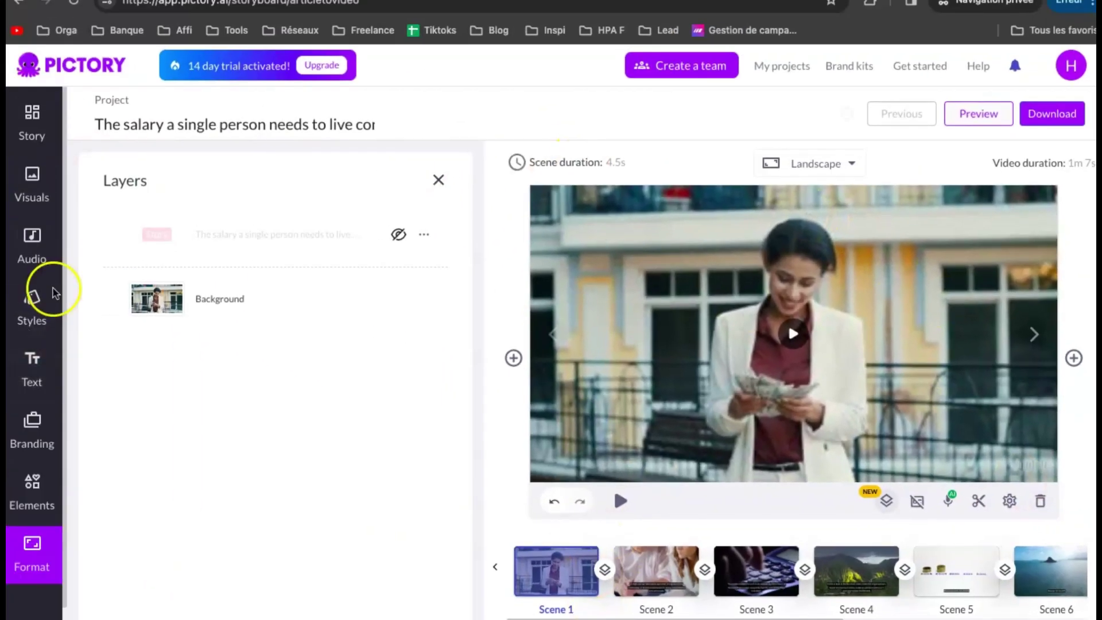
Apply the Educational track Out Of Routine as the background music
{"action": "left_click", "coordinate": [32, 247]}
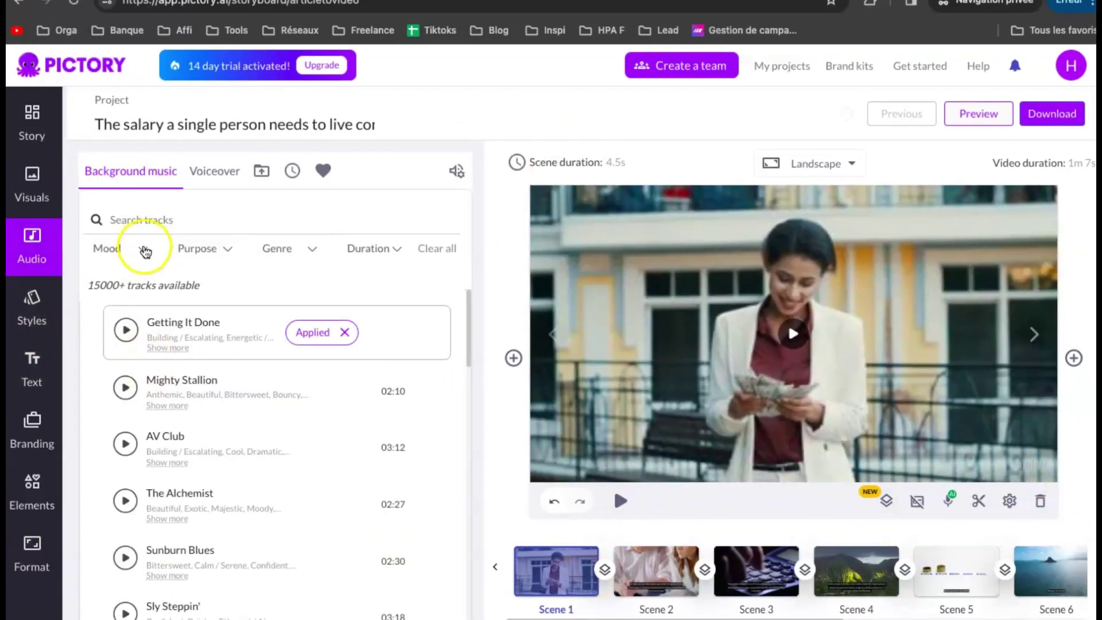
{"action": "left_click", "coordinate": [107, 248]}
{"action": "scroll", "coordinate": [114, 345], "scroll_direction": "down", "scroll_amount": 3}
{"action": "left_click", "coordinate": [197, 248]}
{"action": "left_click", "coordinate": [182, 285]}
{"action": "left_click", "coordinate": [270, 423]}
{"action": "left_click", "coordinate": [333, 327]}
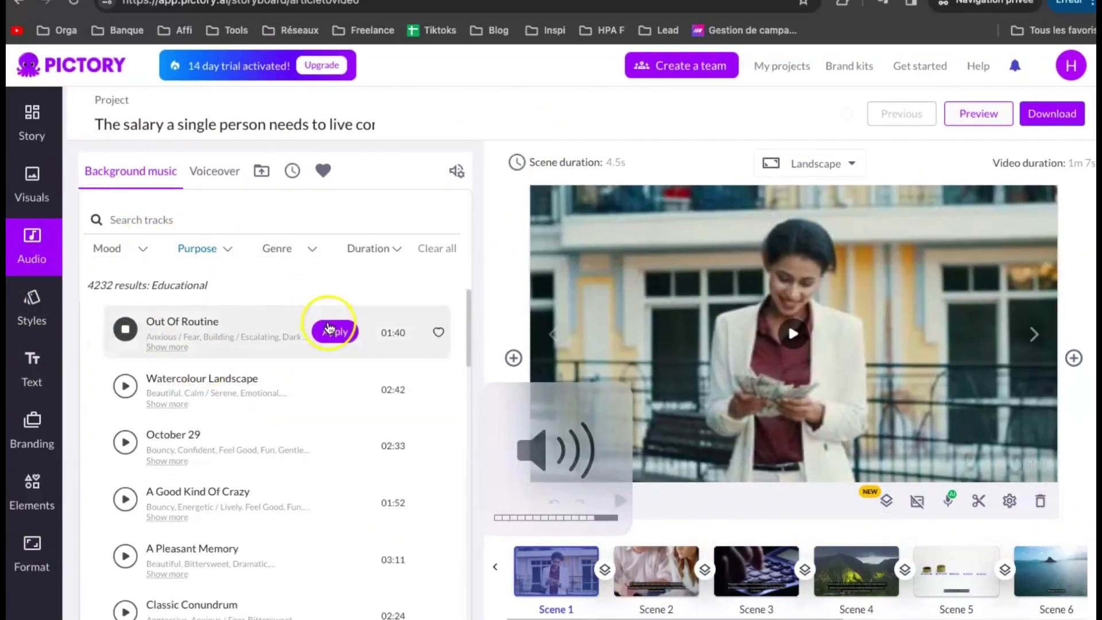
Set the background music volume to 7% and render the project as a downloadable video
{"action": "left_click", "coordinate": [456, 171]}
{"action": "left_click", "coordinate": [278, 242]}
{"action": "left_click", "coordinate": [1069, 110]}
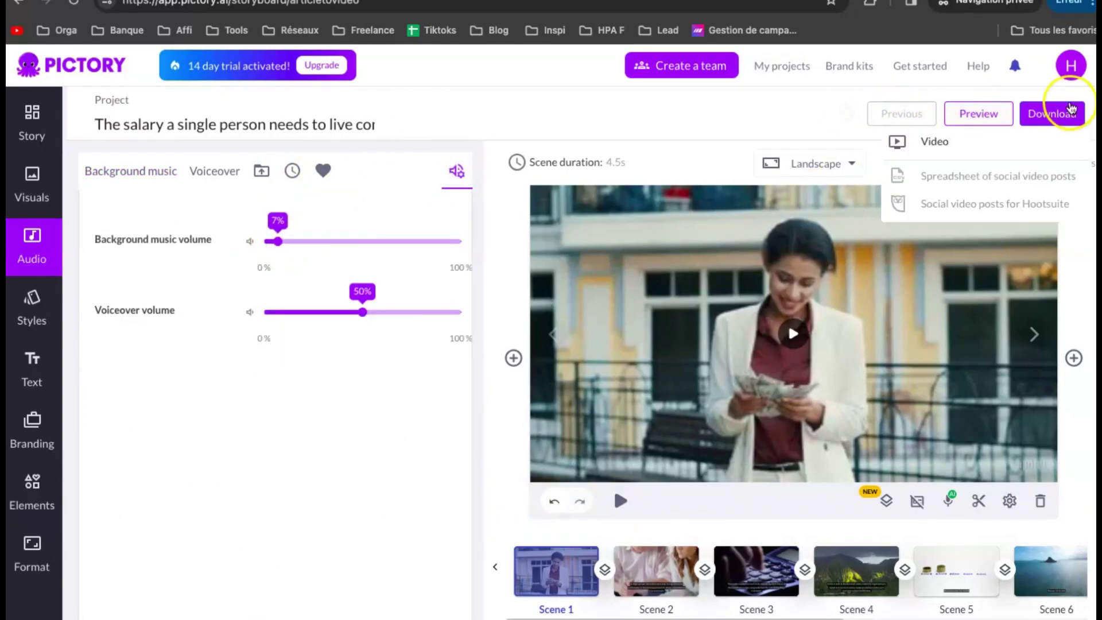
{"action": "left_click", "coordinate": [1005, 144]}
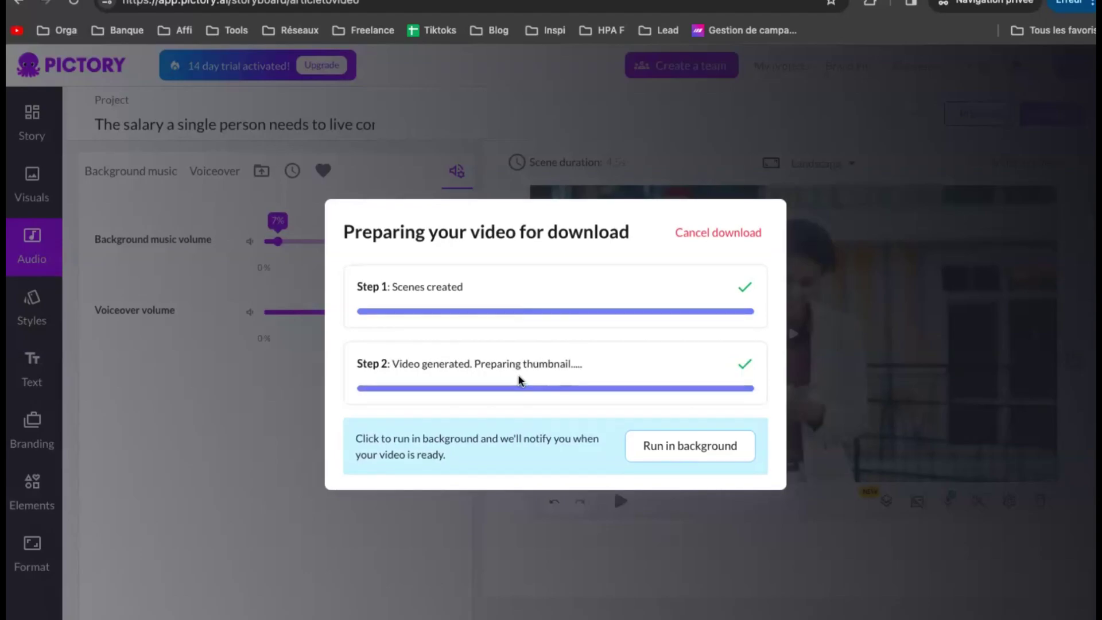
Download the finished video to Téléchargements under the file name articletovideo
{"action": "left_click", "coordinate": [725, 413]}
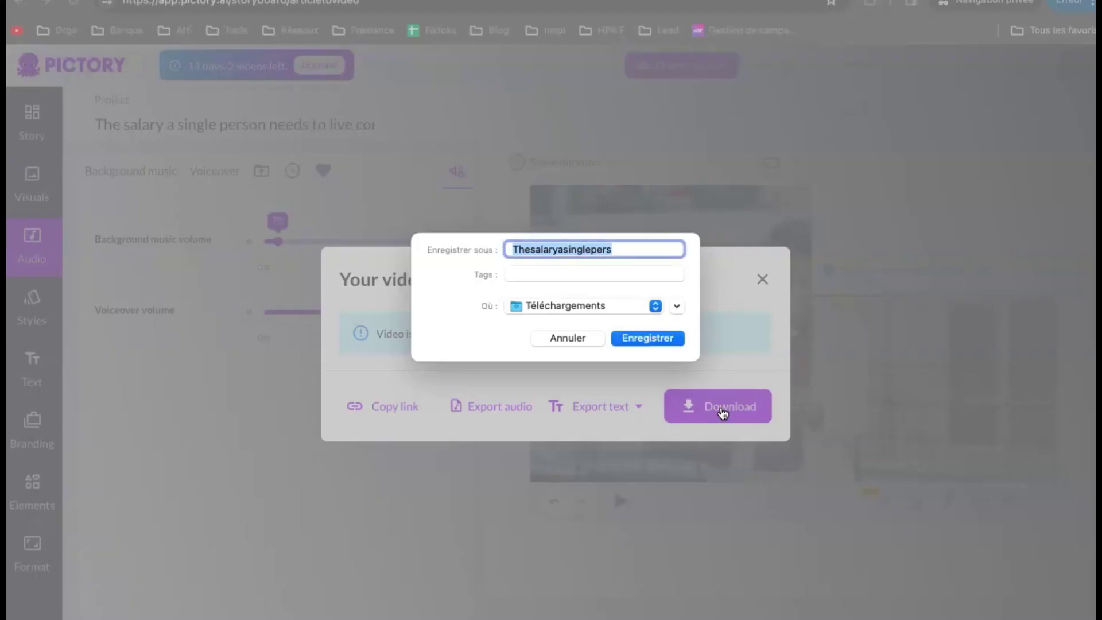
{"action": "type", "text": "articletovideo"}
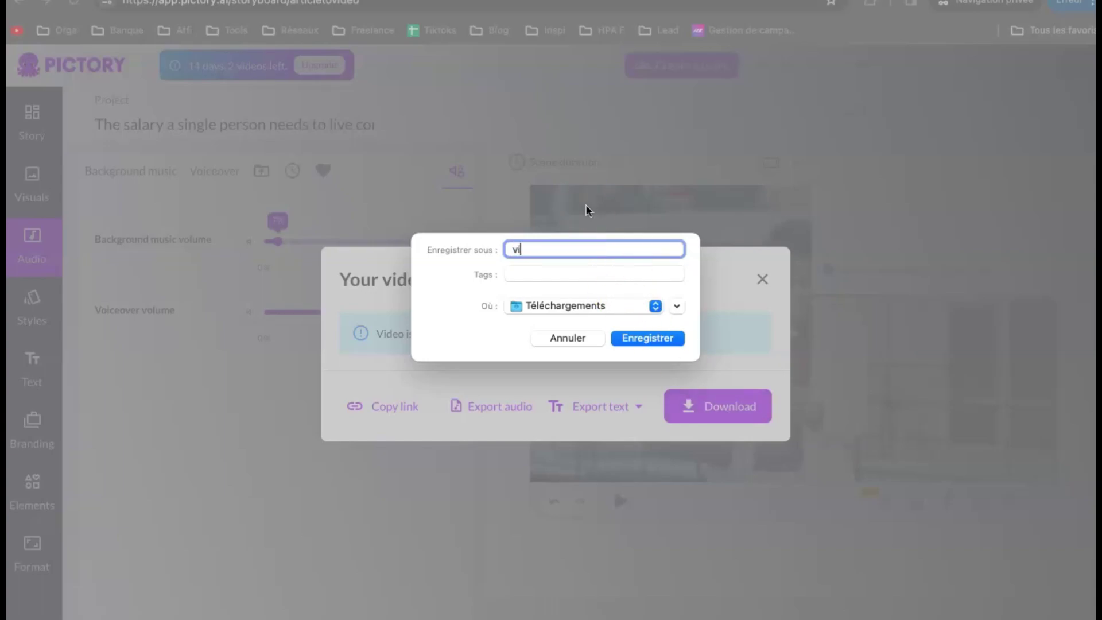